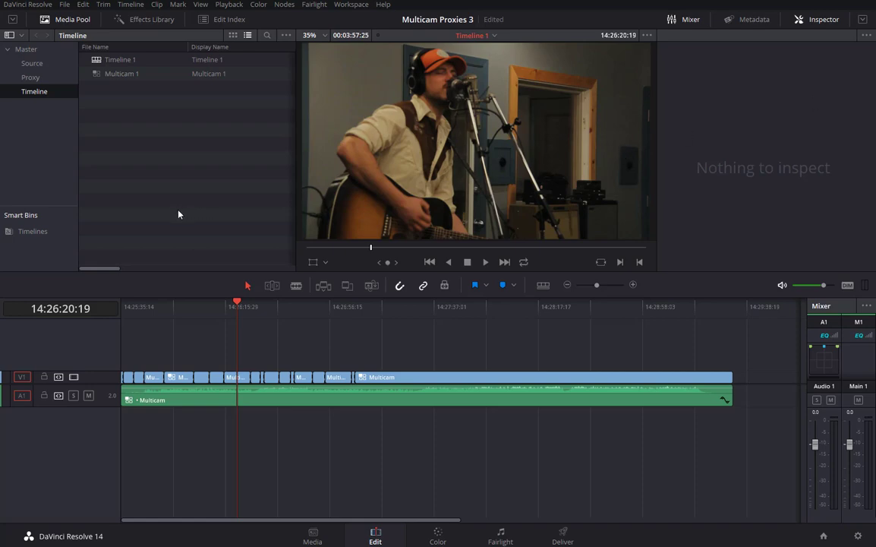
# Duplicate Timeline 1 in the Media Pool and rename the copy to 'Flatten'.
pyautogui.click(97, 61)
pyautogui.rightClick(98, 60)
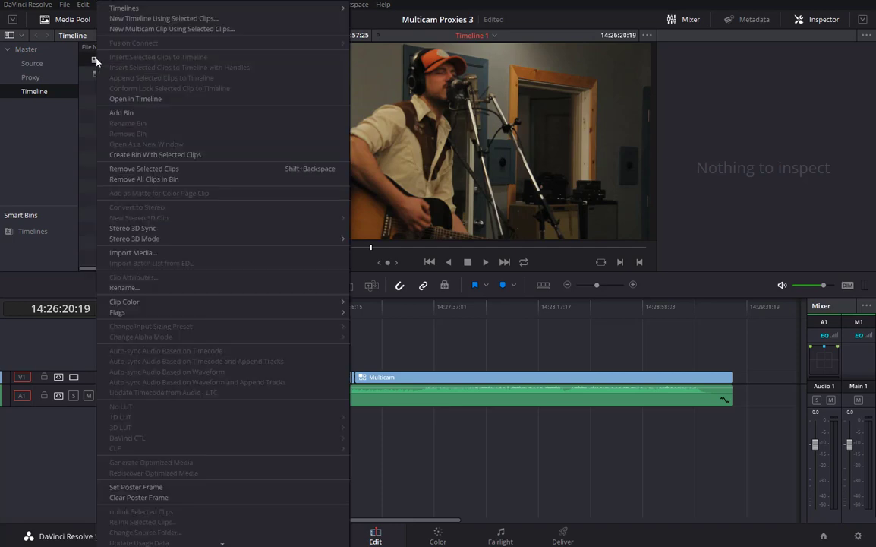
pyautogui.moveTo(221, 11)
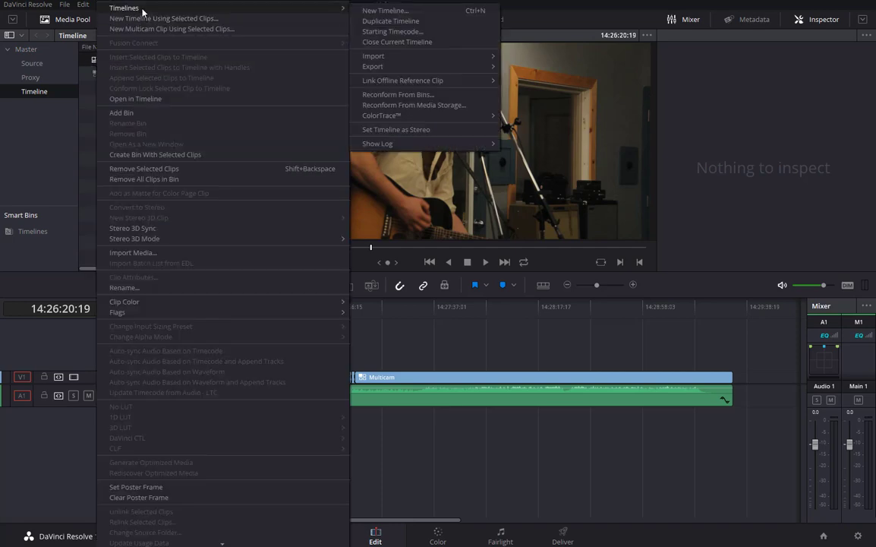
pyautogui.click(391, 21)
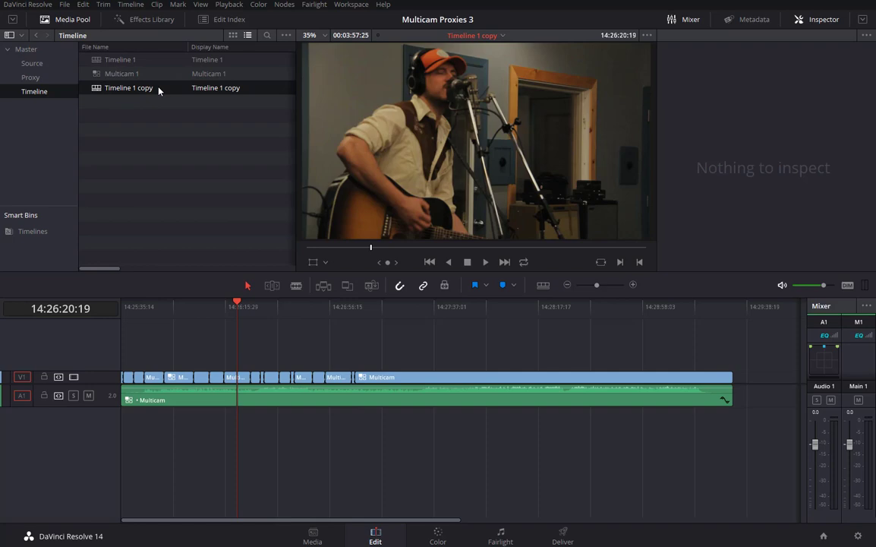
pyautogui.click(159, 91)
pyautogui.press('BackSpace')
pyautogui.write('Flatten')
pyautogui.press('Return')
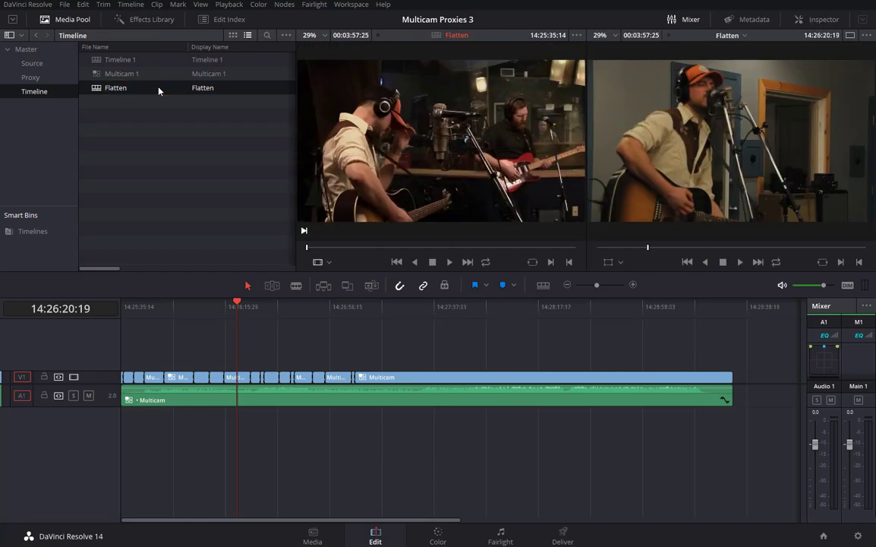
# Select all clips in the Flatten timeline and flatten the multicam clips into camera clips.
pyautogui.rightClick(95, 91)
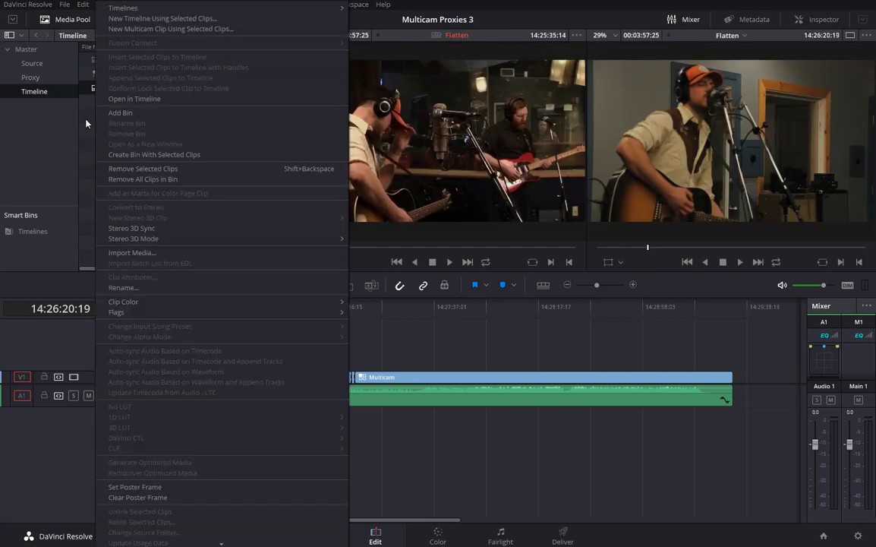
pyautogui.click(77, 107)
pyautogui.click(236, 378)
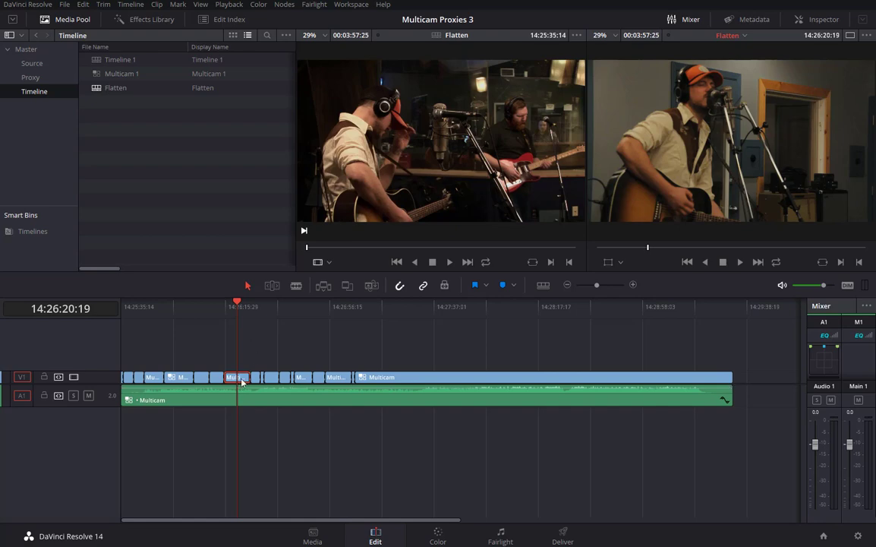
pyautogui.hotkey('ctrl', 'a')
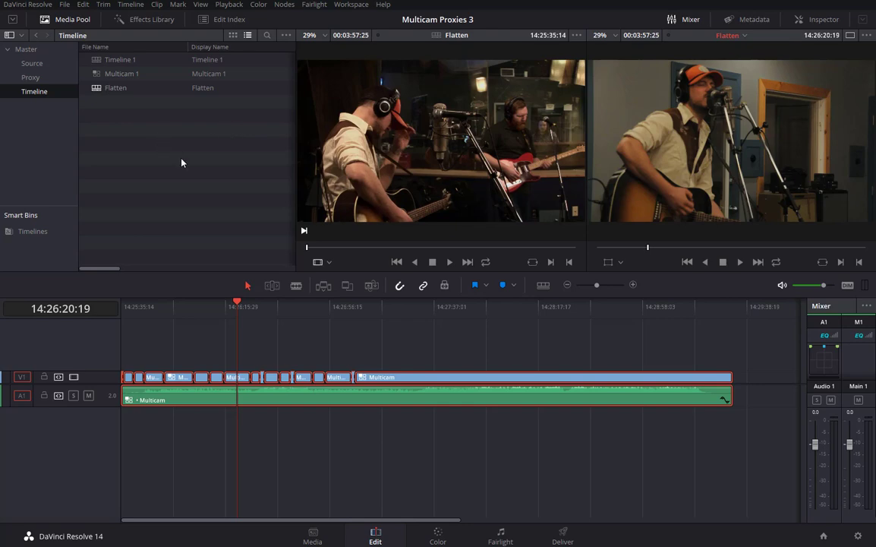
pyautogui.rightClick(239, 379)
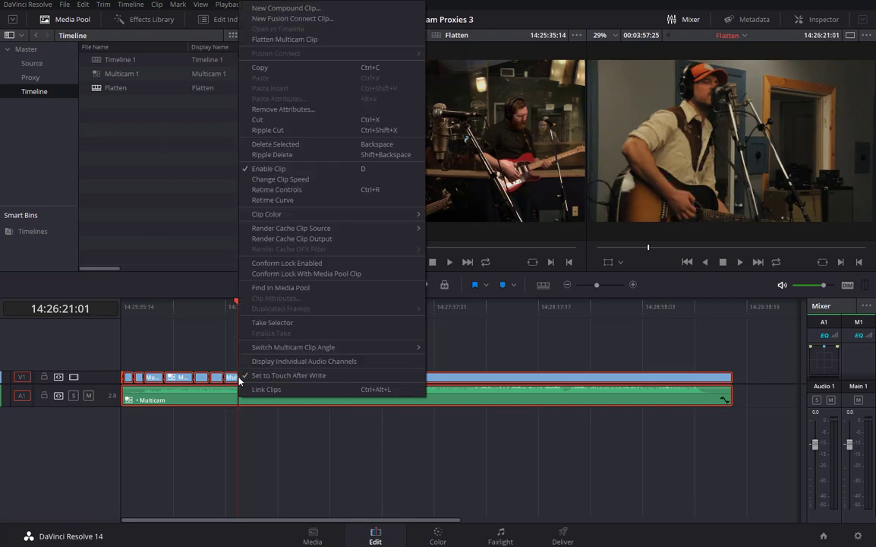
pyautogui.click(281, 39)
pyautogui.press('Up')
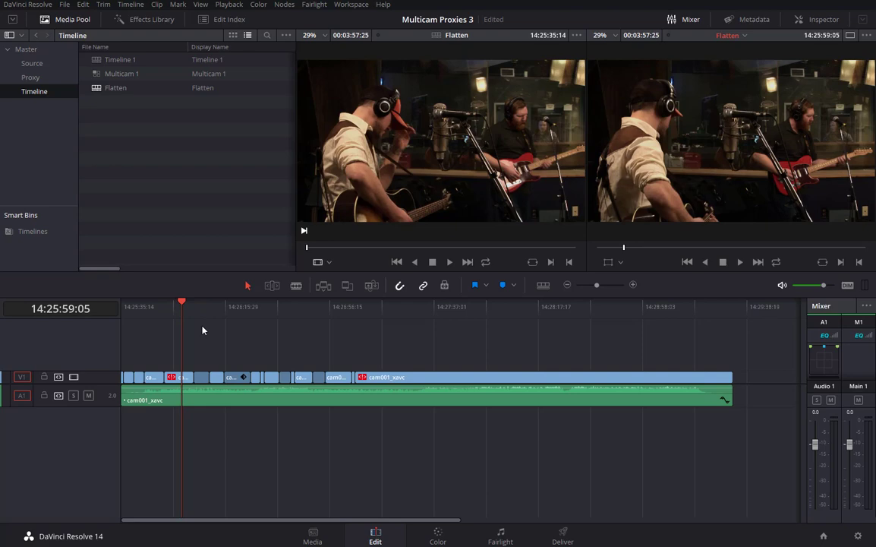
# Select cam004_xavc at 14:26:20:01 and show its Dead Pixel Fixer settings in the Inspector's OpenFX tab.
pyautogui.moveTo(183, 305)
pyautogui.mouseDown()
pyautogui.moveTo(194, 304)
pyautogui.moveTo(180, 305)
pyautogui.mouseUp()
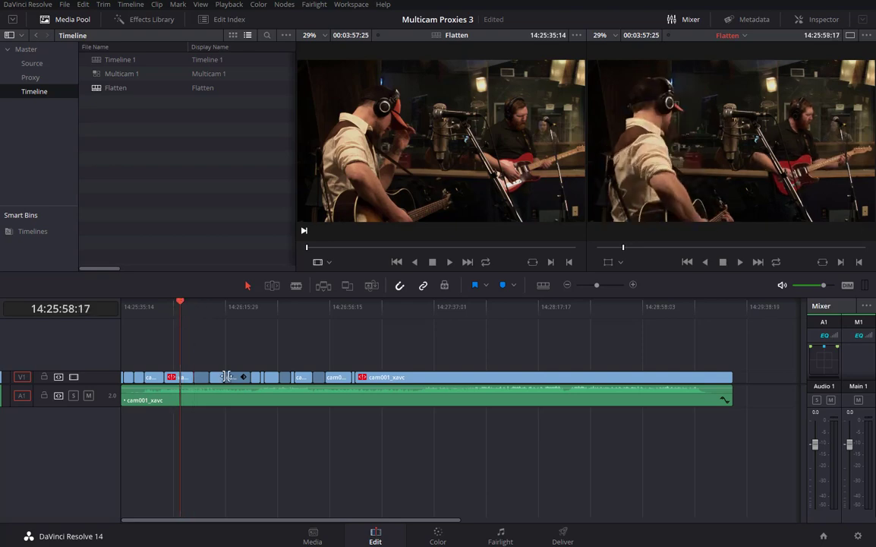
pyautogui.click(177, 377)
pyautogui.click(237, 378)
pyautogui.click(226, 307)
pyautogui.moveTo(228, 310); pyautogui.dragTo(235, 308)
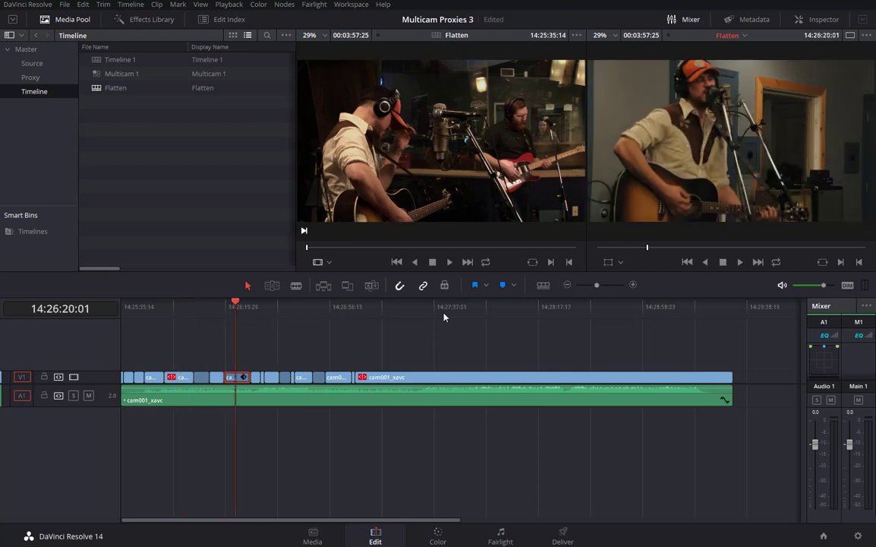
pyautogui.click(823, 19)
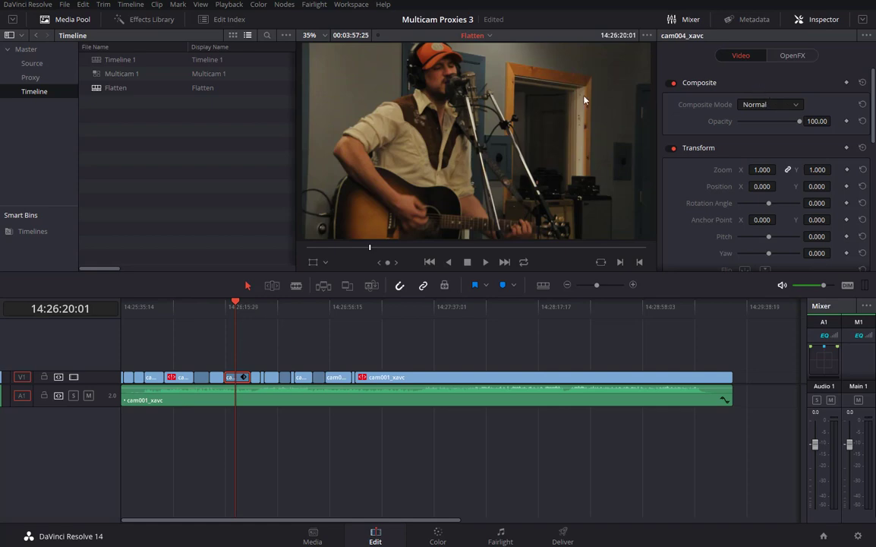
pyautogui.click(792, 55)
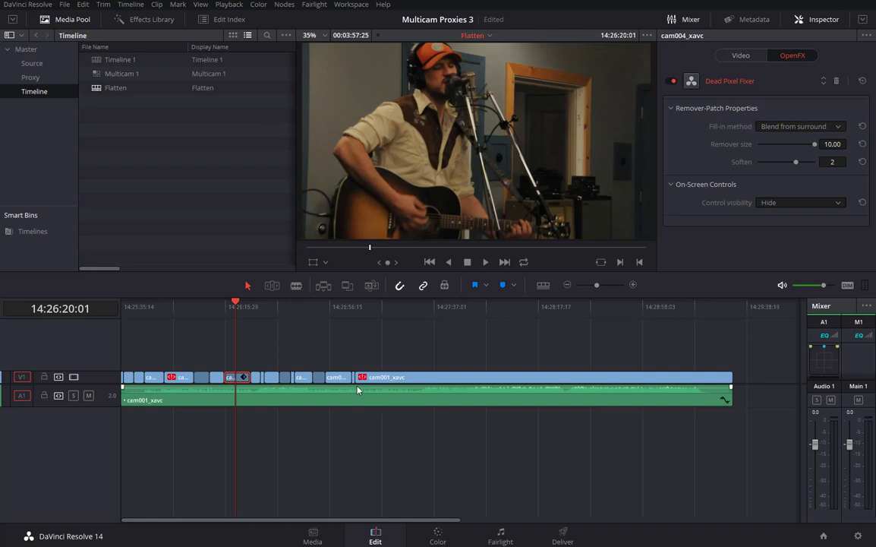
# On the Color page, push clip 01's Gamma wheel toward magenta.
pyautogui.click(438, 536)
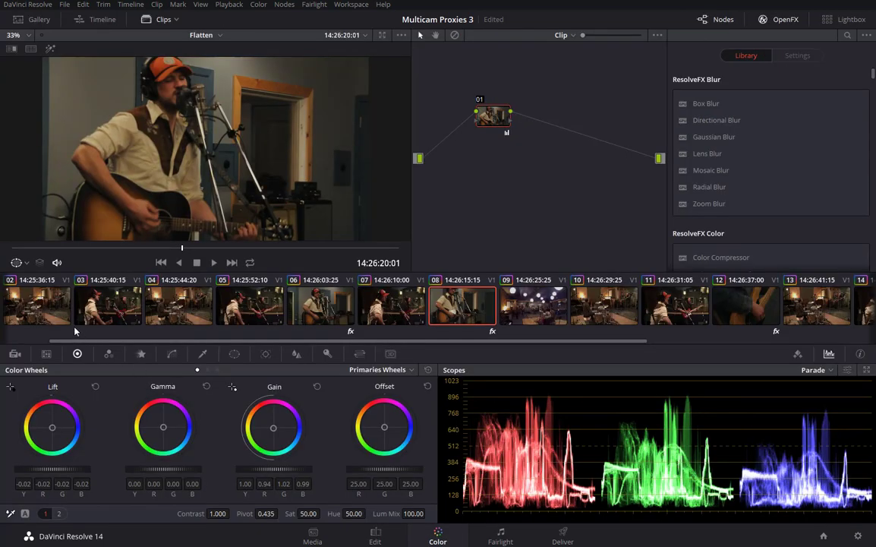
pyautogui.scroll(1, 73, 307)
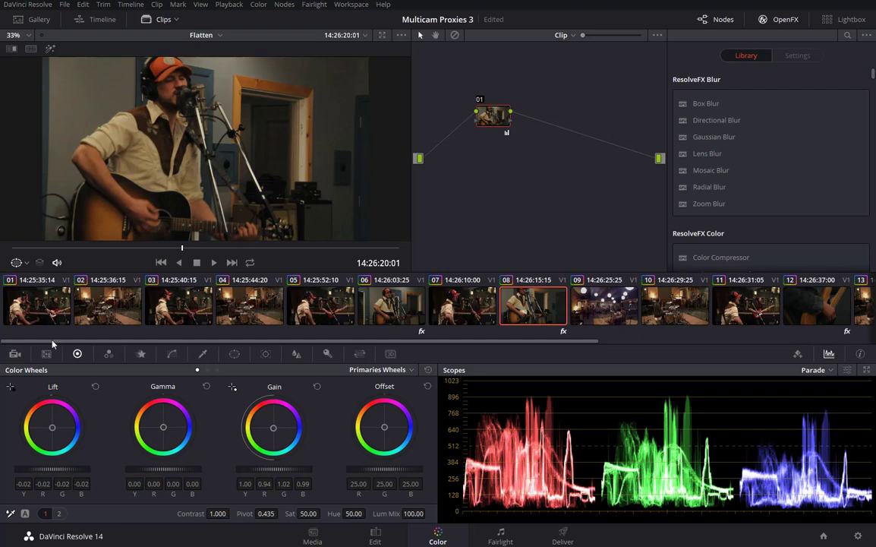
pyautogui.moveTo(57, 343); pyautogui.dragTo(377, 342)
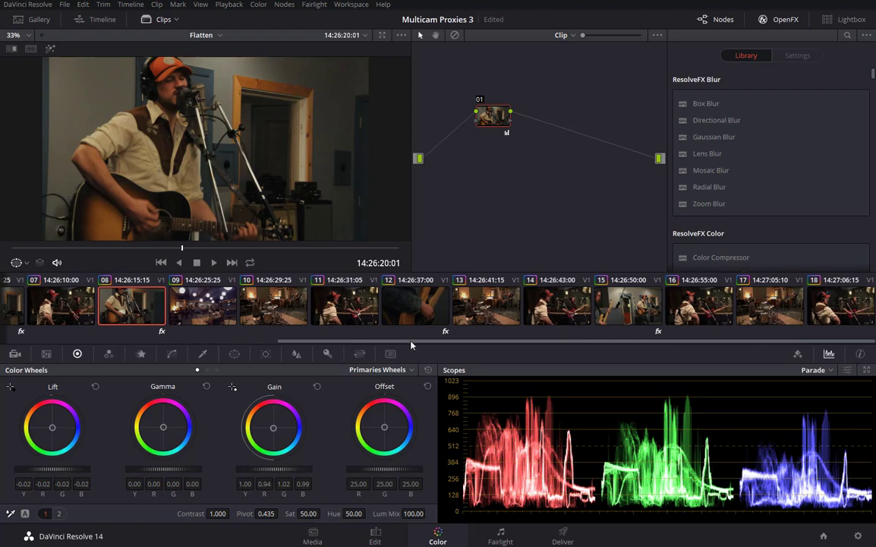
pyautogui.moveTo(410, 346); pyautogui.dragTo(76, 305)
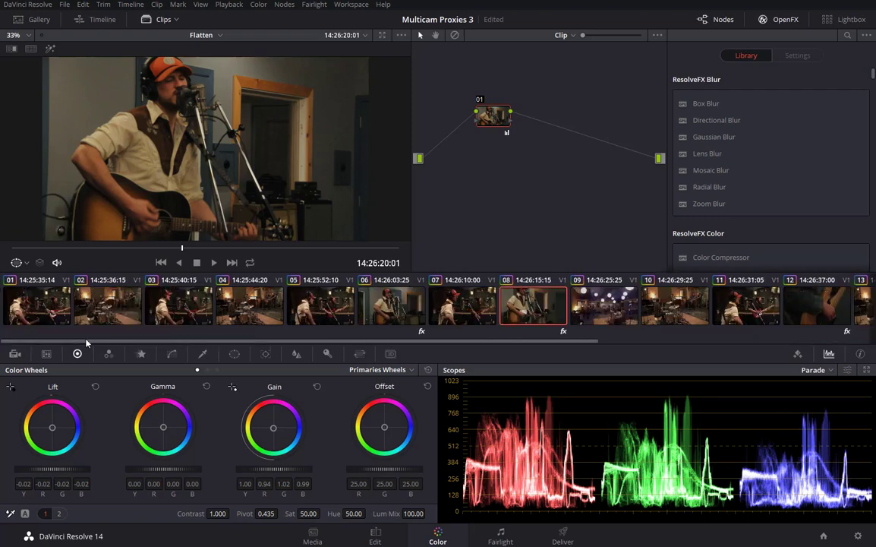
pyautogui.click(32, 304)
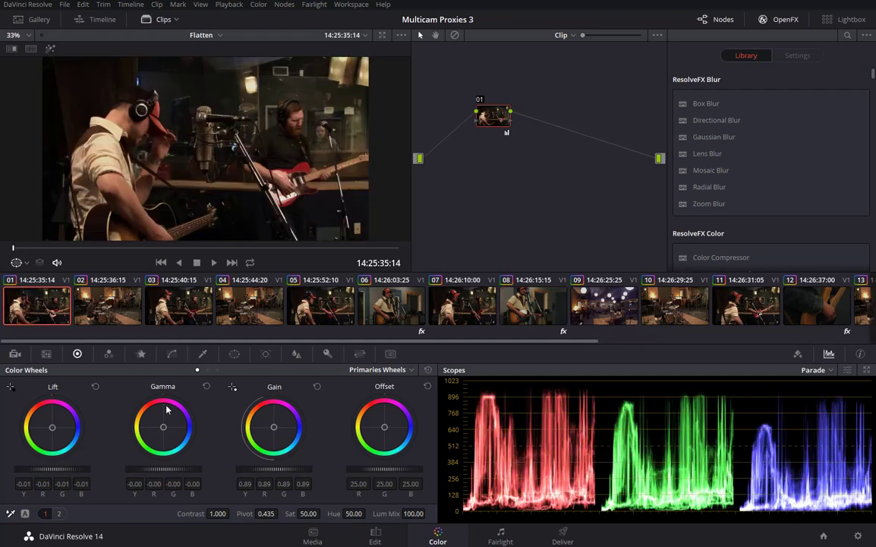
pyautogui.moveTo(163, 428); pyautogui.dragTo(193, 410)
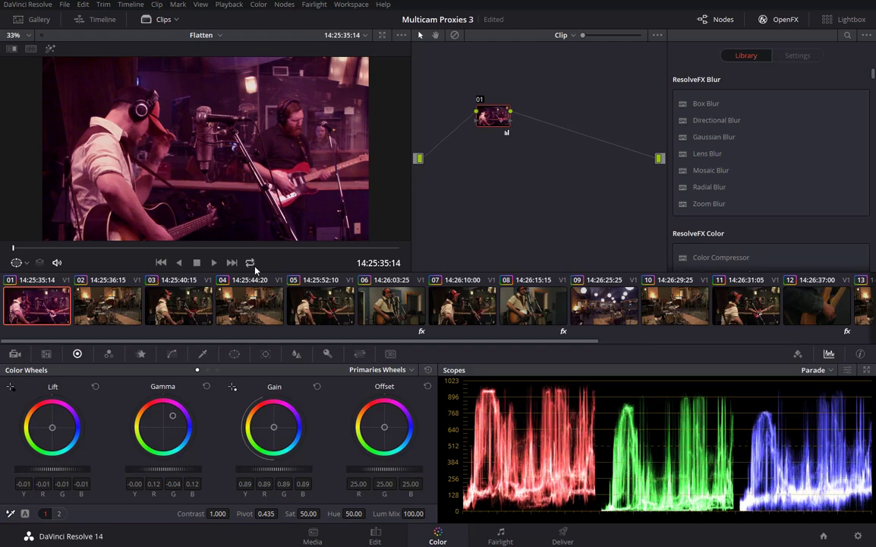
# Compare clips 03, 05, 07 and 11, then reset clip 01's primaries to neutral.
pyautogui.click(175, 306)
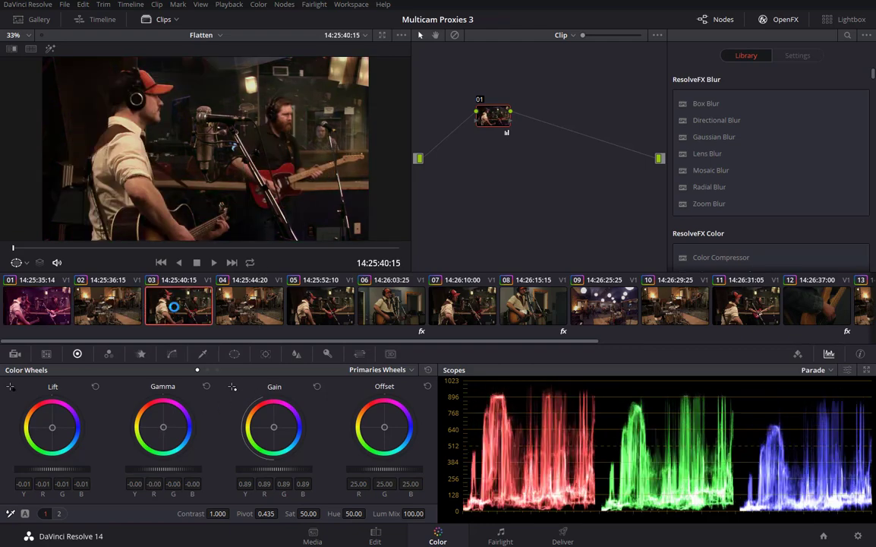
pyautogui.click(312, 304)
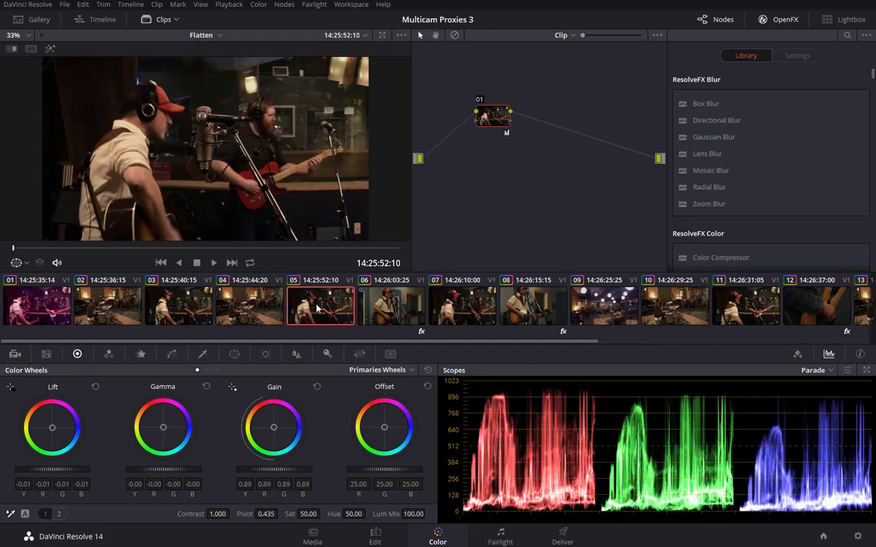
pyautogui.click(473, 301)
pyautogui.click(751, 305)
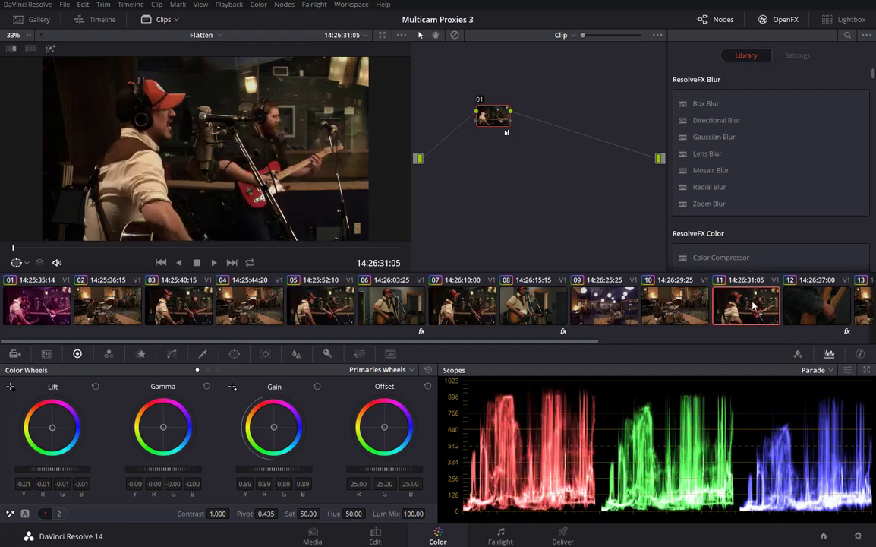
pyautogui.press('Home')
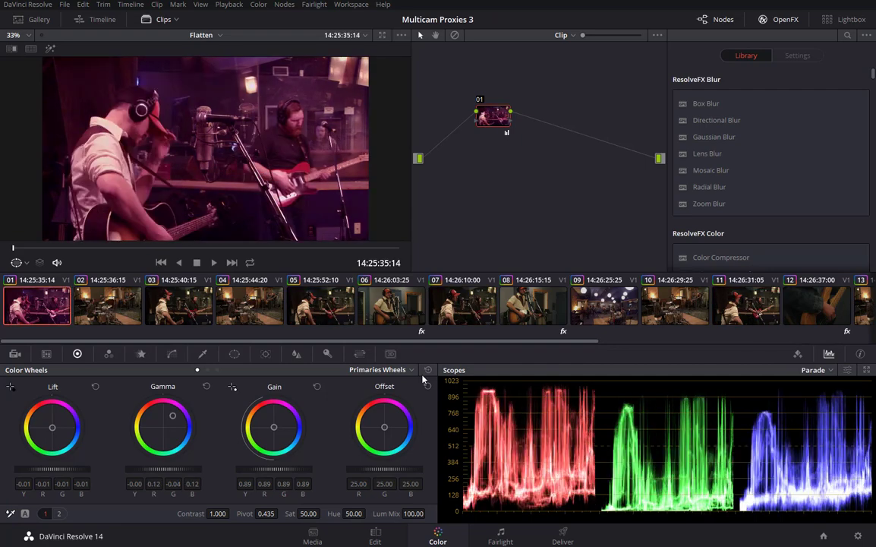
pyautogui.click(428, 369)
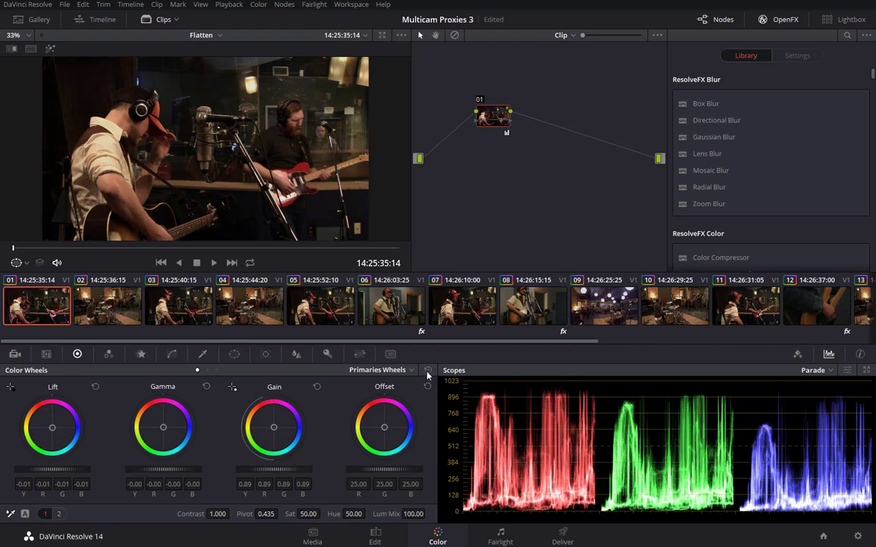
# Select clips 01, 03 and 05 and add them to a new group named 'cam001'.
pyautogui.click(35, 19)
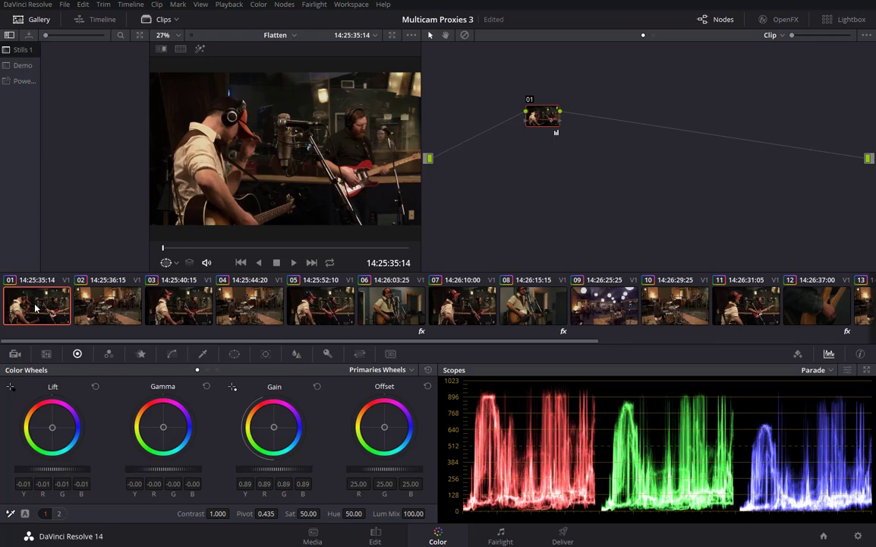
pyautogui.keyDown('ctrl'); pyautogui.click(186, 293); pyautogui.keyUp('ctrl')
pyautogui.keyDown('ctrl'); pyautogui.click(320, 304); pyautogui.keyUp('ctrl')
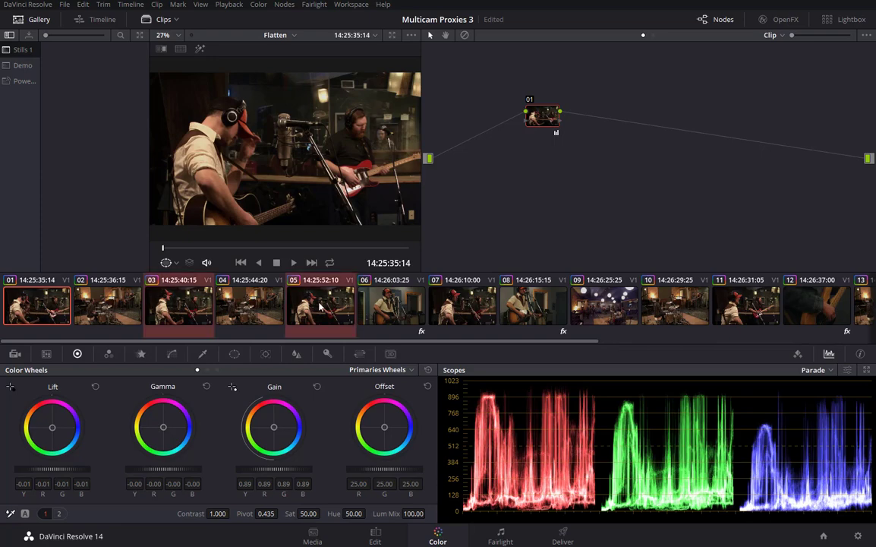
pyautogui.rightClick(178, 304)
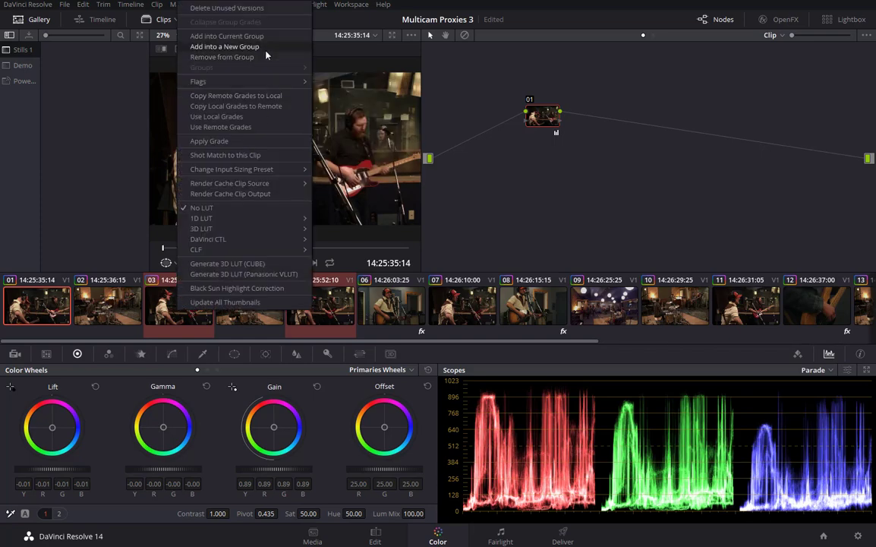
pyautogui.click(219, 47)
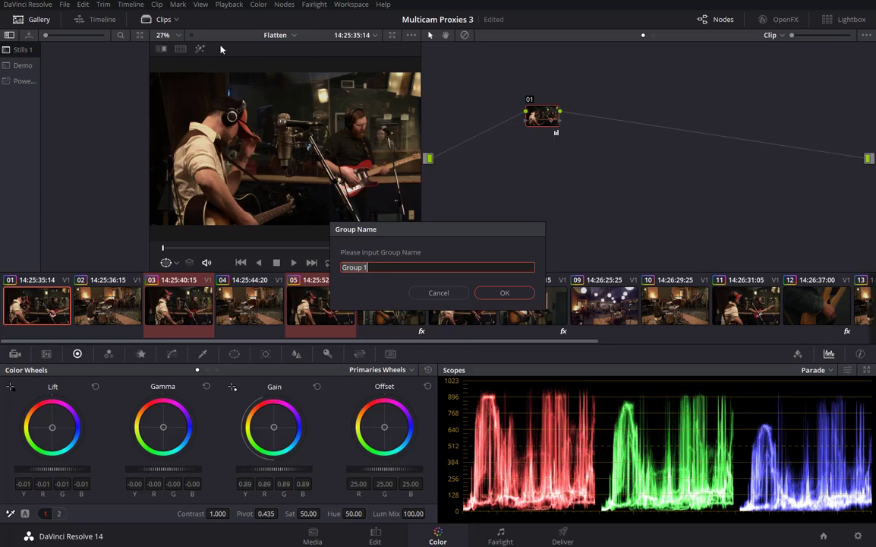
pyautogui.write('cam001')
pyautogui.press('Return')
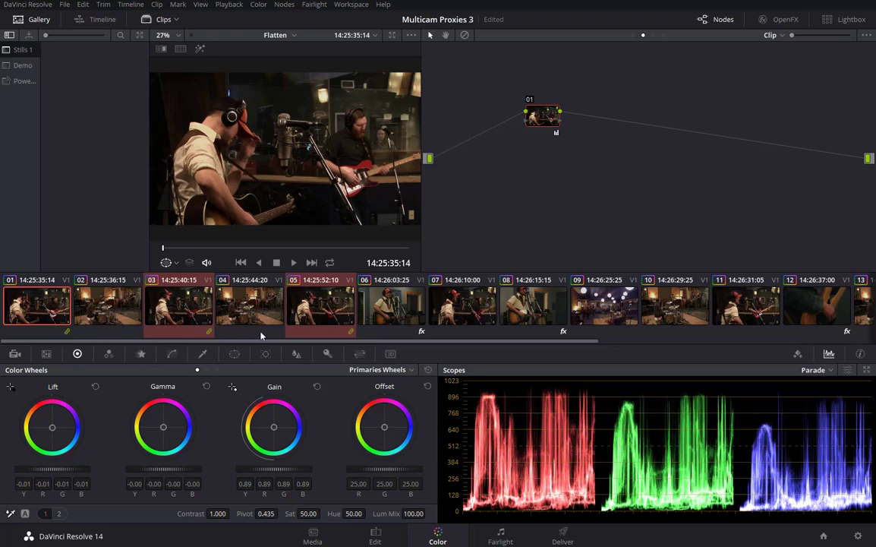
pyautogui.click(36, 307)
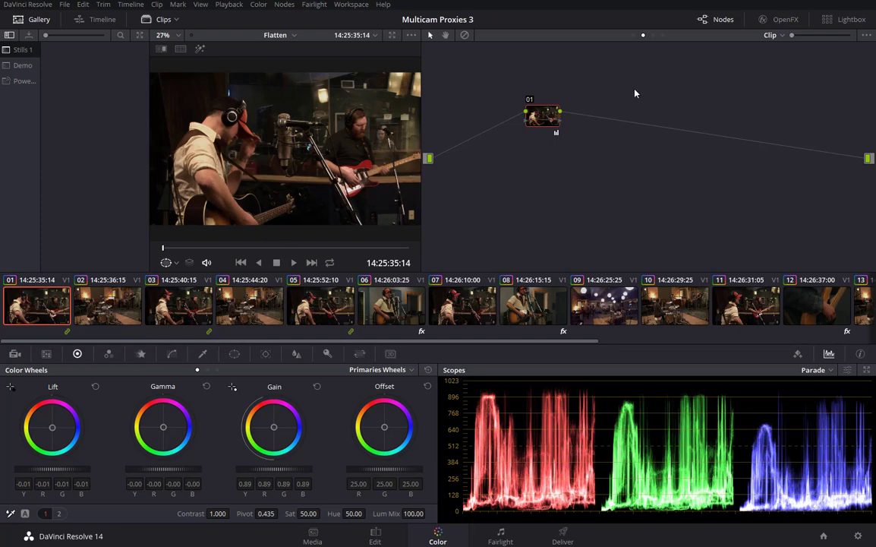
pyautogui.click(782, 36)
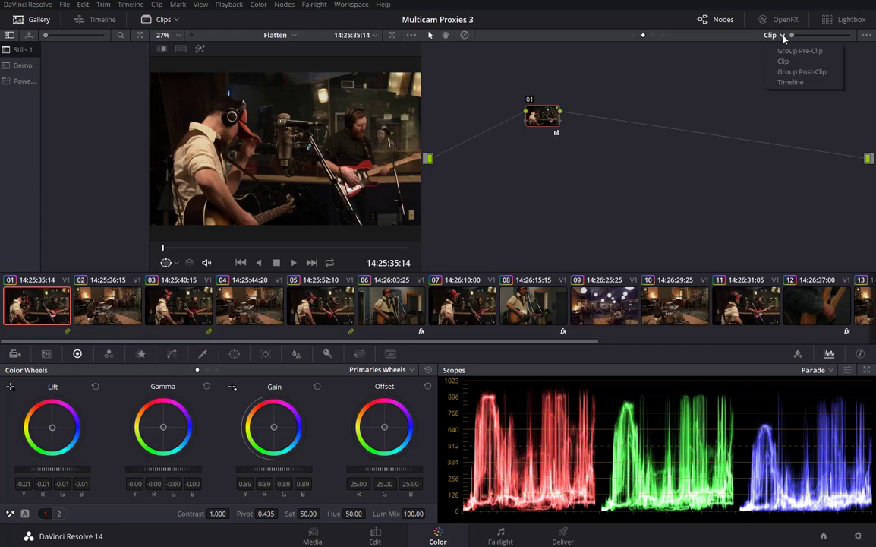
pyautogui.click(804, 74)
pyautogui.click(99, 305)
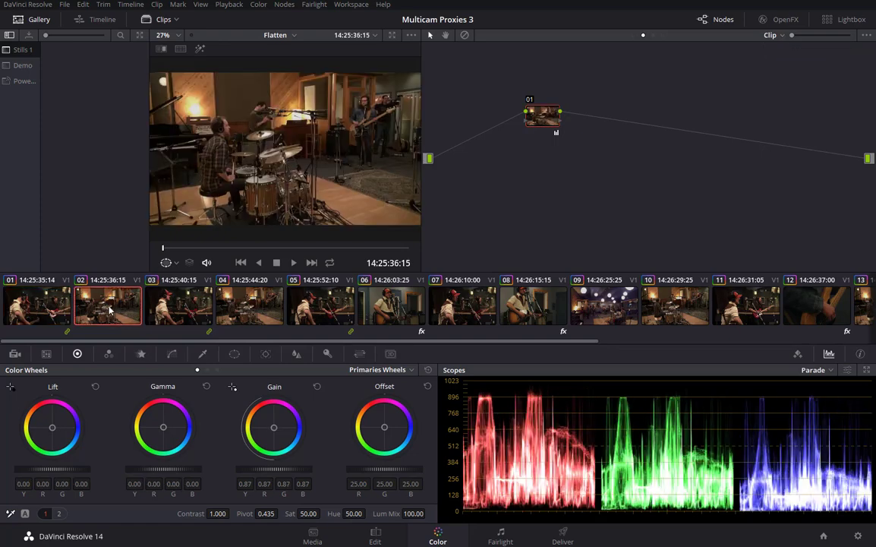
pyautogui.click(783, 36)
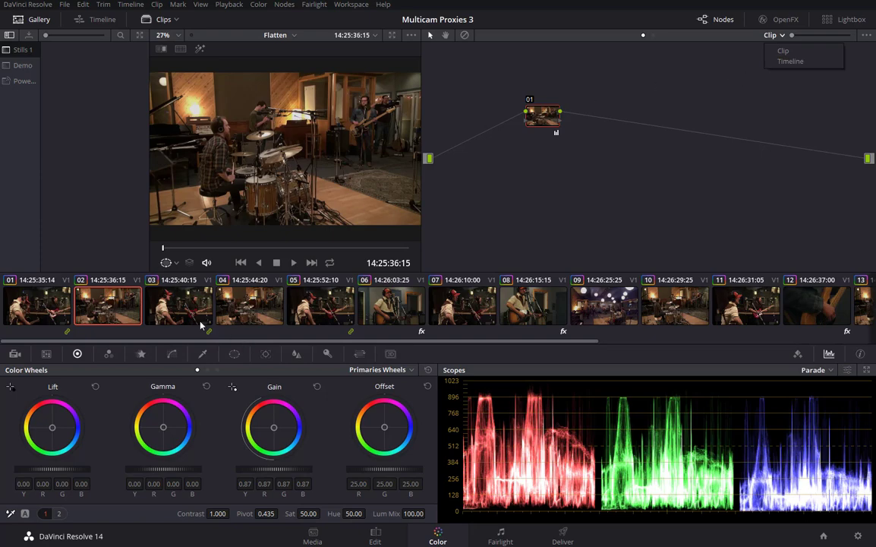
pyautogui.click(34, 283)
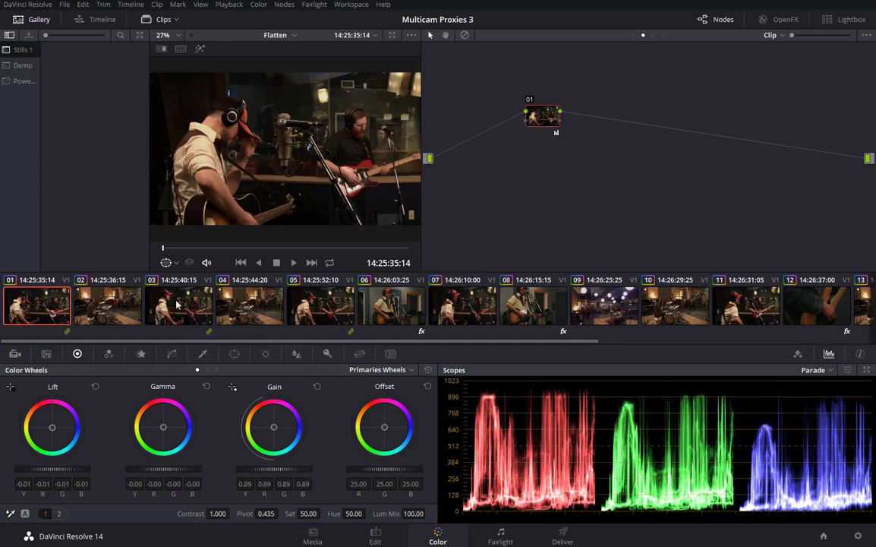
# Select clips 07, 11, 14, 16 and 18 and add them into the current cam001 group.
pyautogui.click(300, 297)
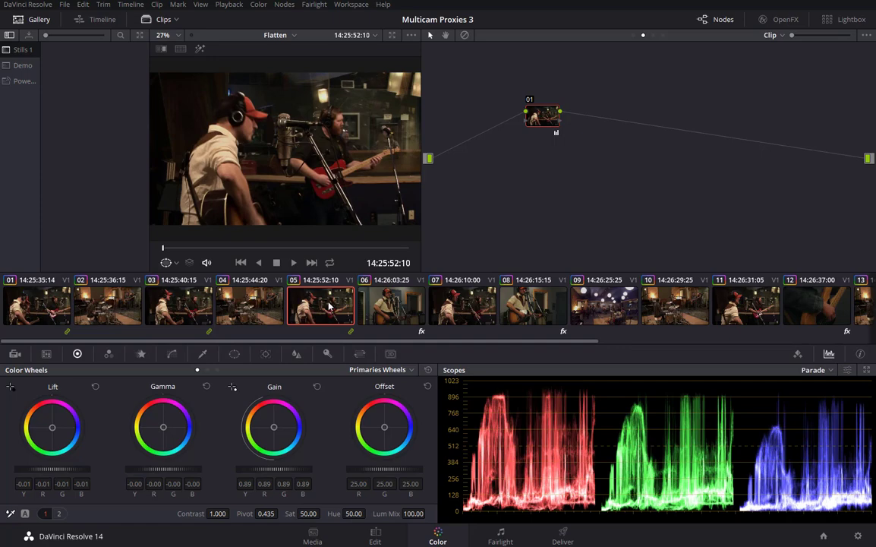
pyautogui.click(459, 306)
pyautogui.rightClick(703, 307)
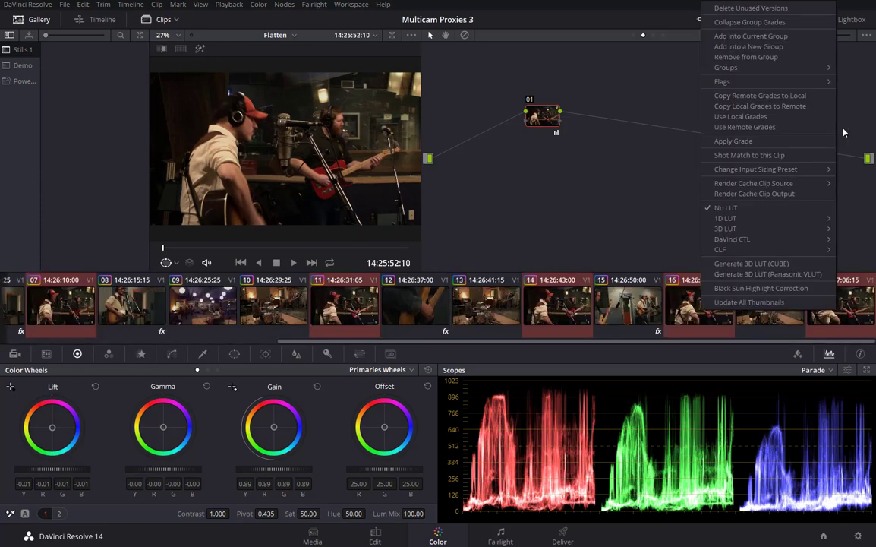
pyautogui.moveTo(785, 68)
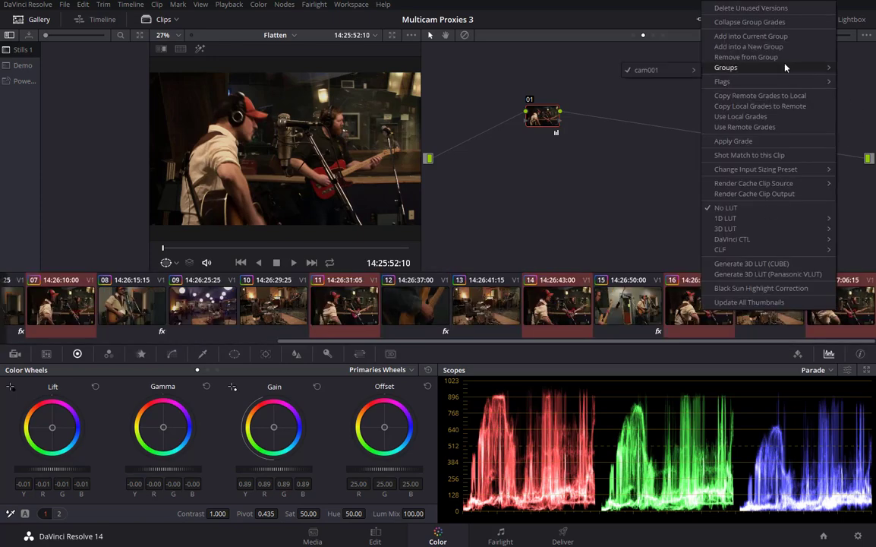
pyautogui.click(747, 36)
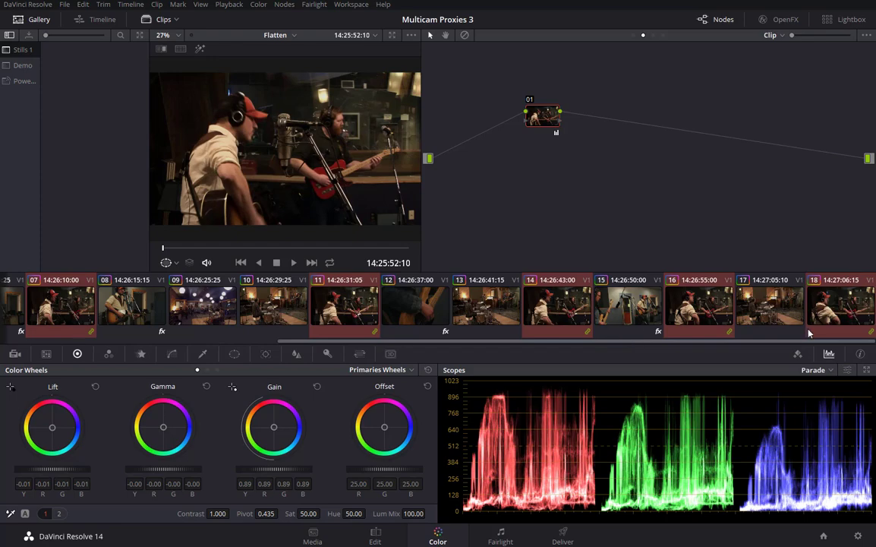
pyautogui.moveTo(799, 346); pyautogui.dragTo(475, 353)
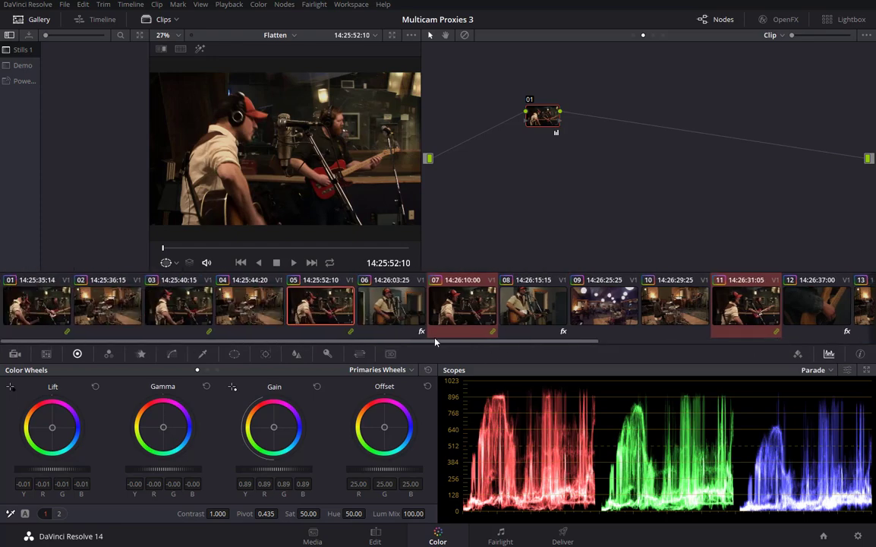
# Select clips 02, 04, 10, 13 and 17 and add them to a new group named 'cam002'.
pyautogui.click(106, 303)
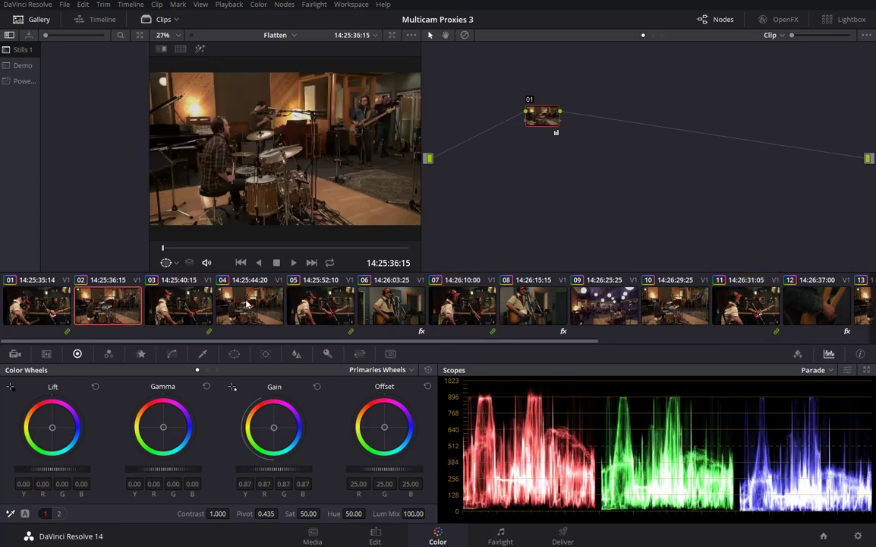
pyautogui.keyDown('ctrl'); pyautogui.click(249, 303); pyautogui.keyUp('ctrl')
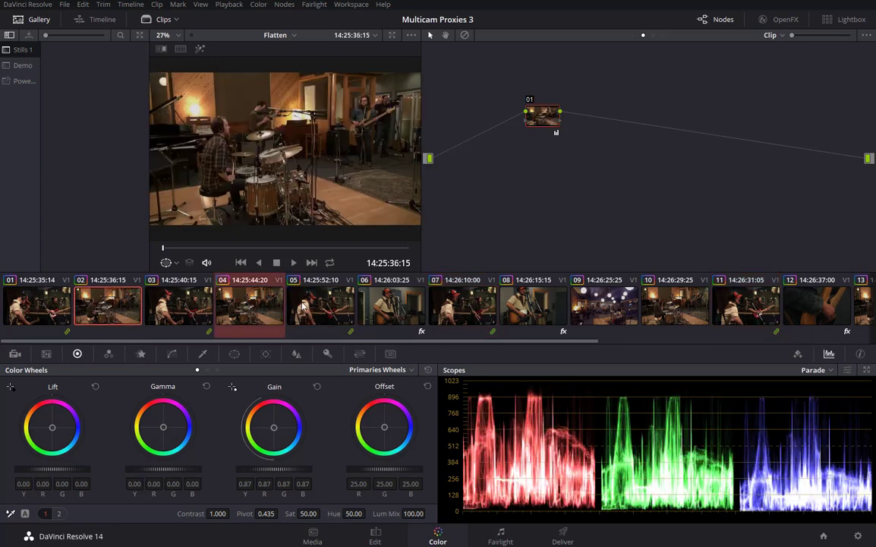
pyautogui.keyDown('ctrl'); pyautogui.click(674, 303); pyautogui.keyUp('ctrl')
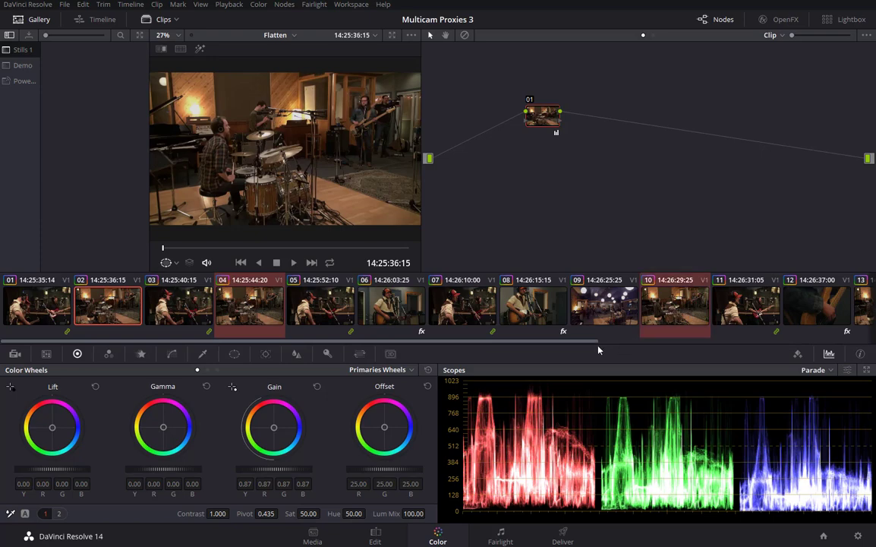
pyautogui.moveTo(582, 342); pyautogui.dragTo(843, 342)
pyautogui.keyDown('ctrl'); pyautogui.click(541, 304); pyautogui.keyUp('ctrl')
pyautogui.keyDown('ctrl'); pyautogui.click(828, 303); pyautogui.keyUp('ctrl')
pyautogui.scroll(5, 687, 310)
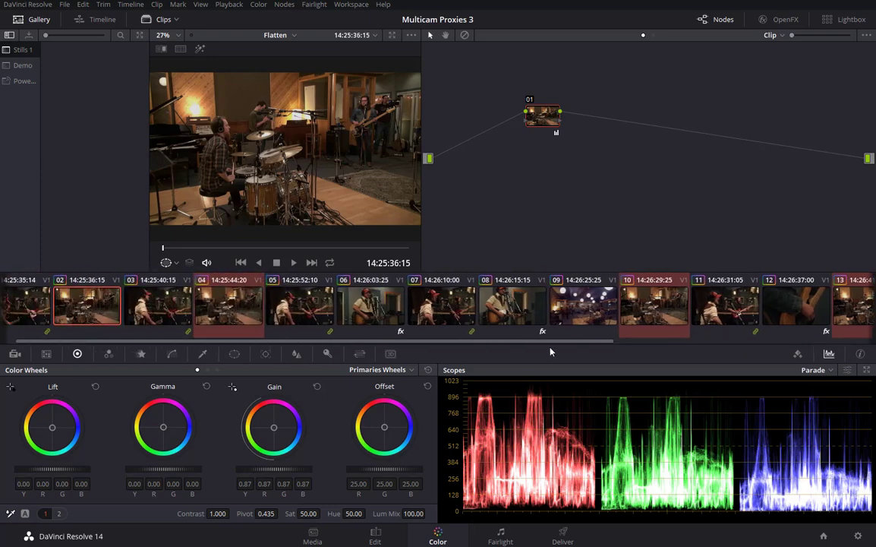
pyautogui.rightClick(106, 303)
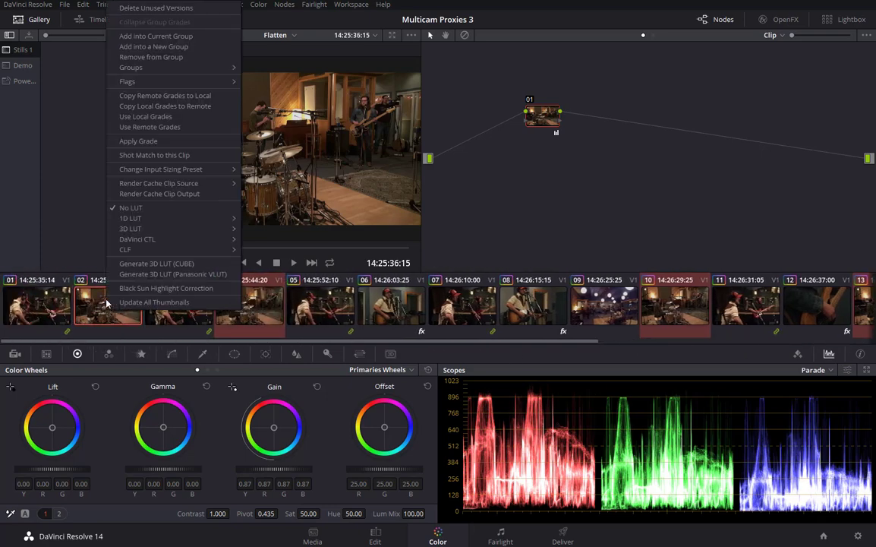
pyautogui.click(157, 47)
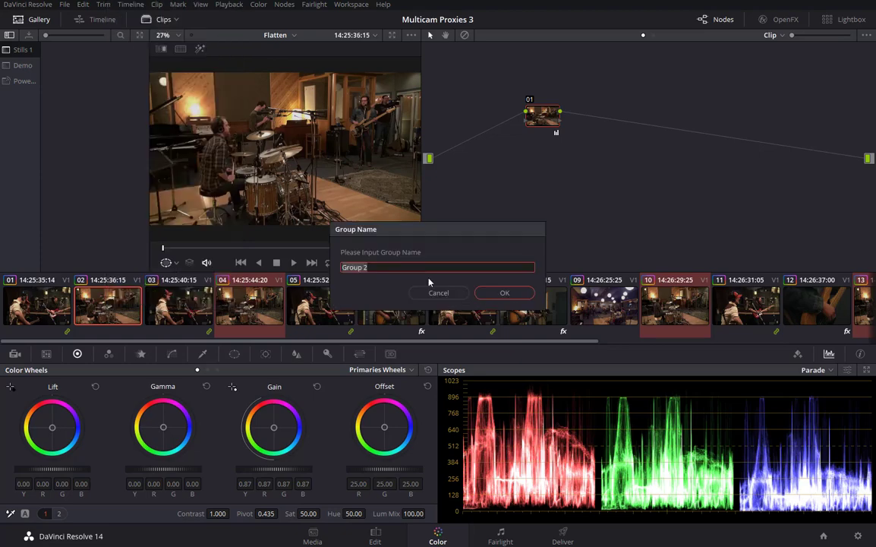
pyautogui.press('BackSpace')
pyautogui.write('cam002')
pyautogui.press('Return')
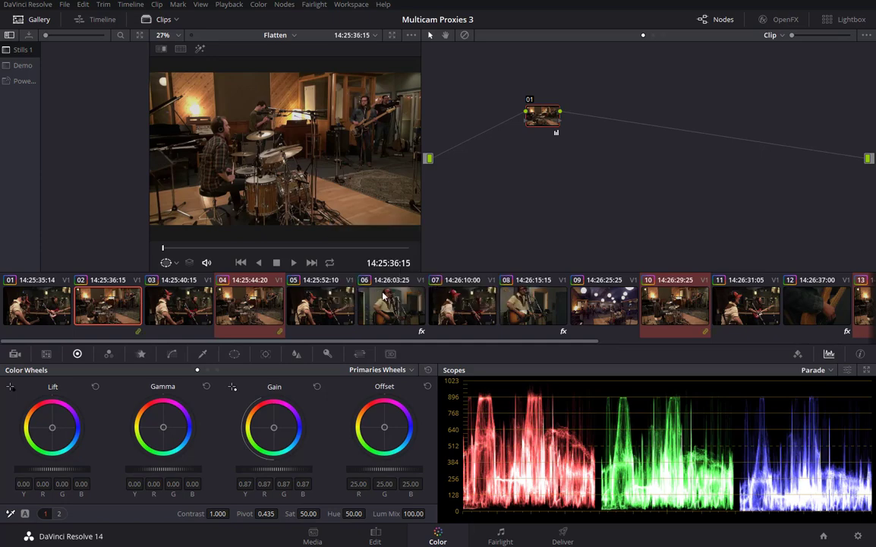
# Put clip 09 into a new grade group named 'cam00'.
pyautogui.click(599, 306)
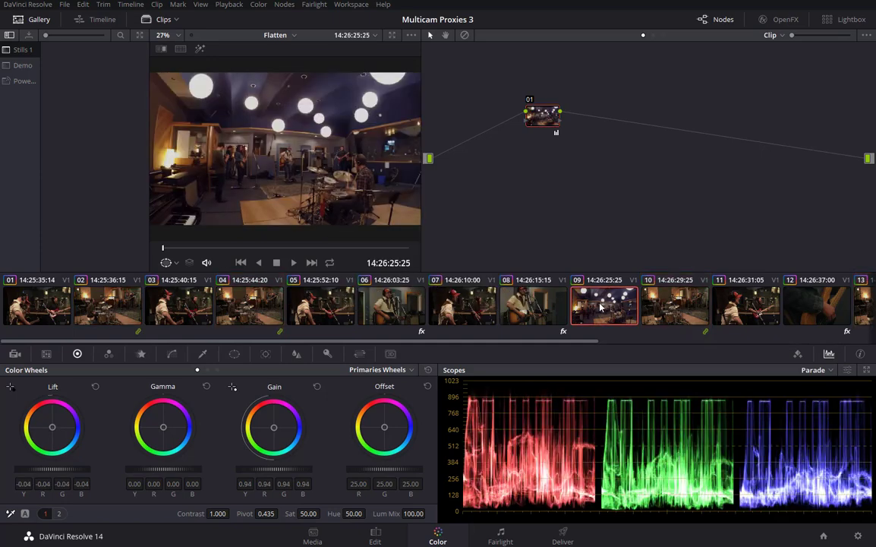
pyautogui.rightClick(600, 307)
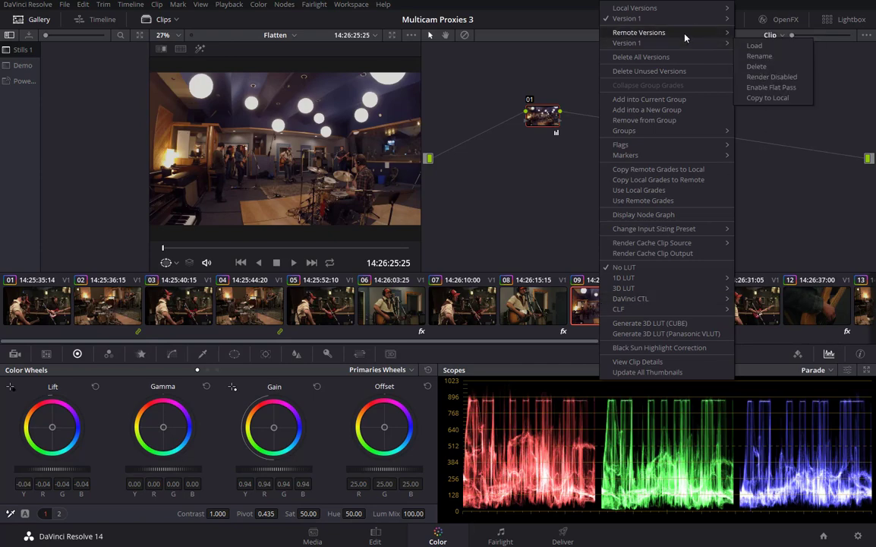
pyautogui.moveTo(663, 38)
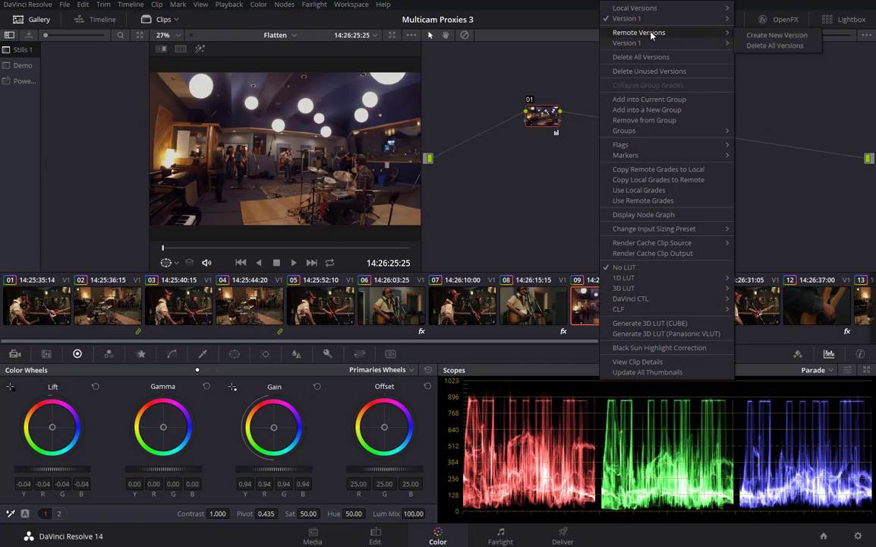
pyautogui.click(660, 110)
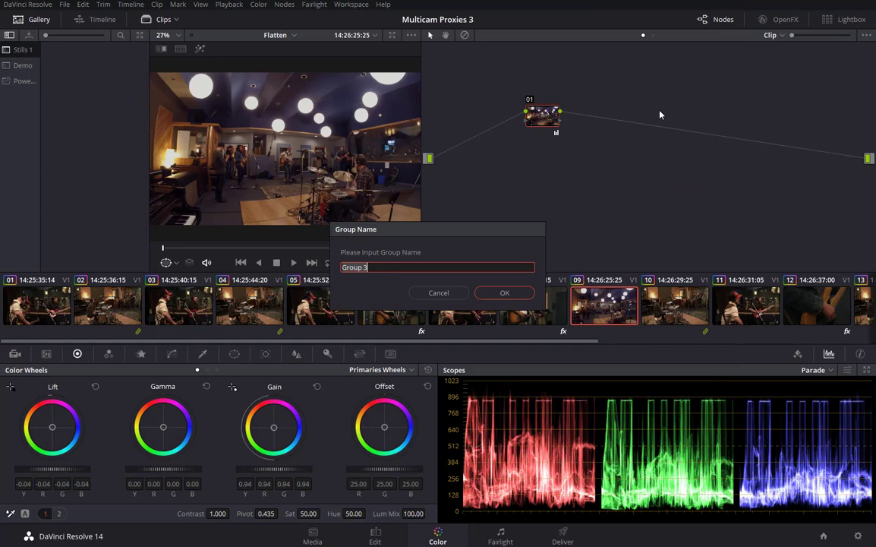
pyautogui.write('cam003')
pyautogui.press('Return')
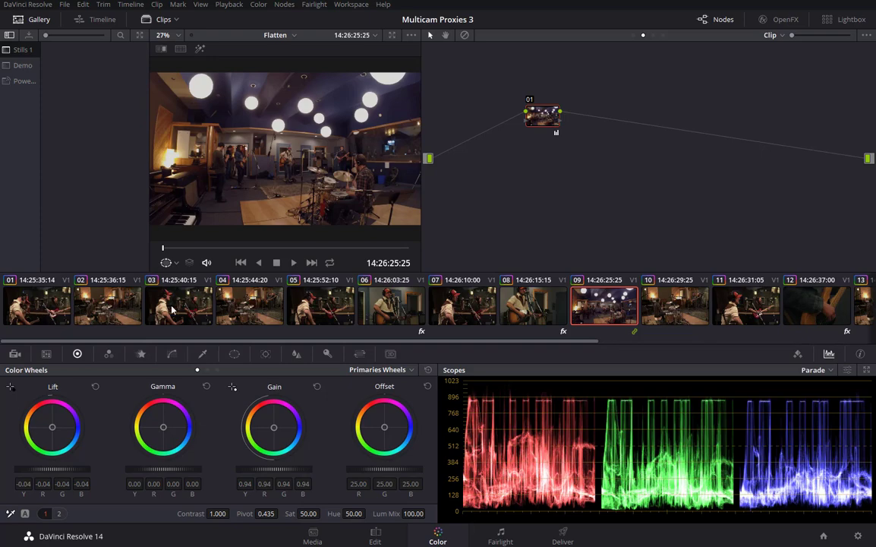
# Group clips 06, 08, 12 and 15 into a new grade group named 'Medium'.
pyautogui.click(389, 307)
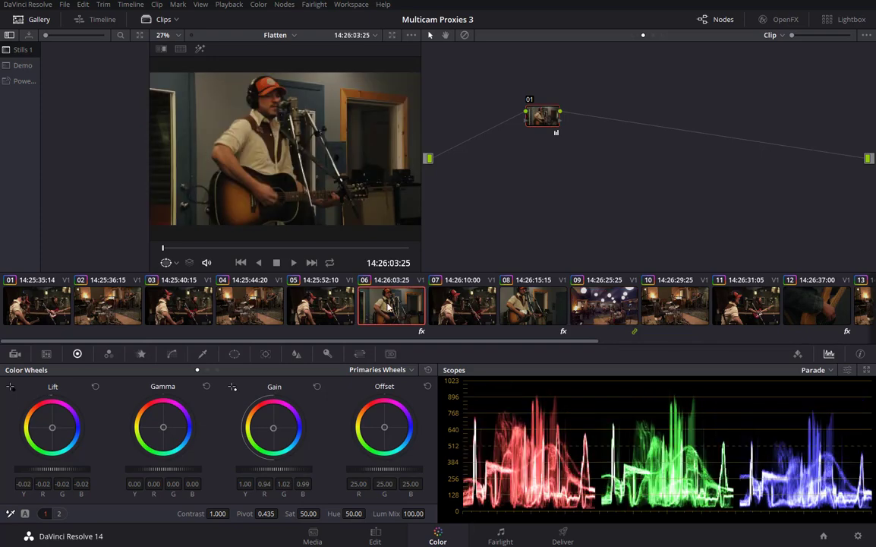
pyautogui.keyDown('ctrl'); pyautogui.click(527, 302); pyautogui.keyUp('ctrl')
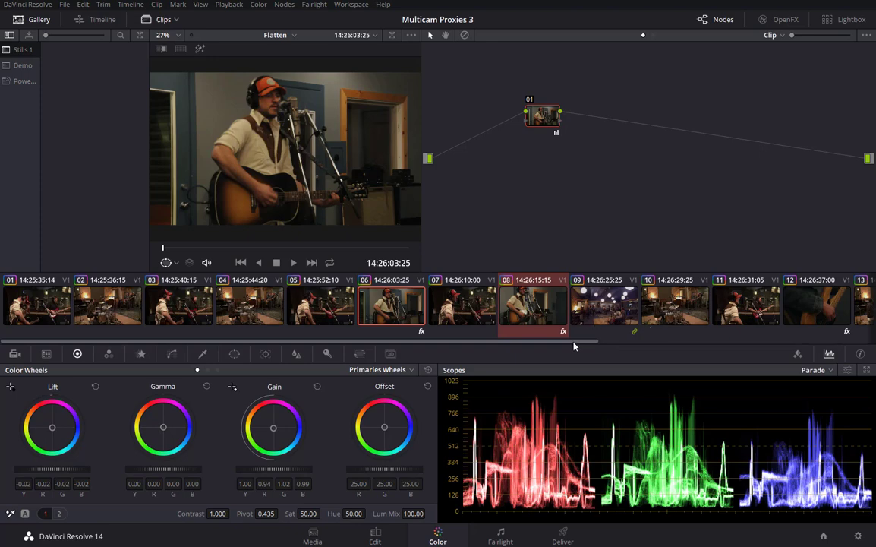
pyautogui.hscroll(5, 580, 307)
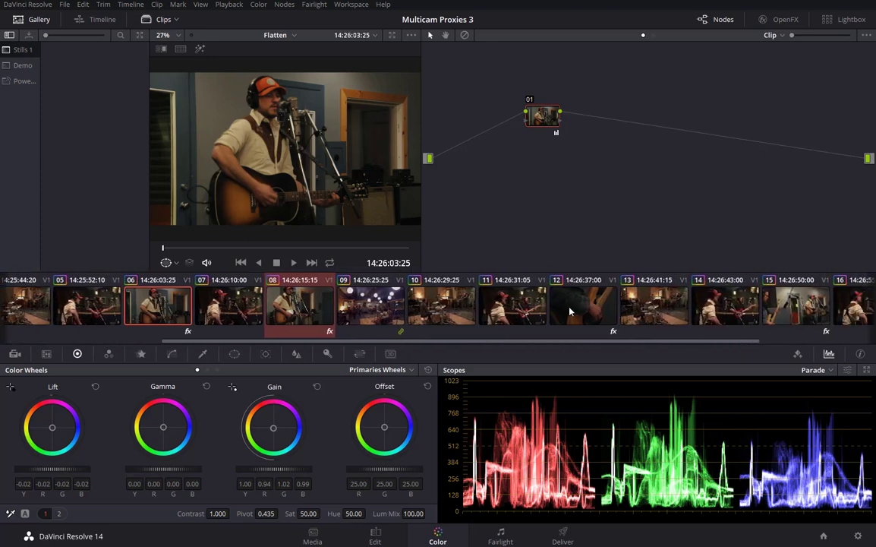
pyautogui.keyDown('ctrl'); pyautogui.click(571, 310); pyautogui.keyUp('ctrl')
pyautogui.keyDown('ctrl'); pyautogui.click(789, 307); pyautogui.keyUp('ctrl')
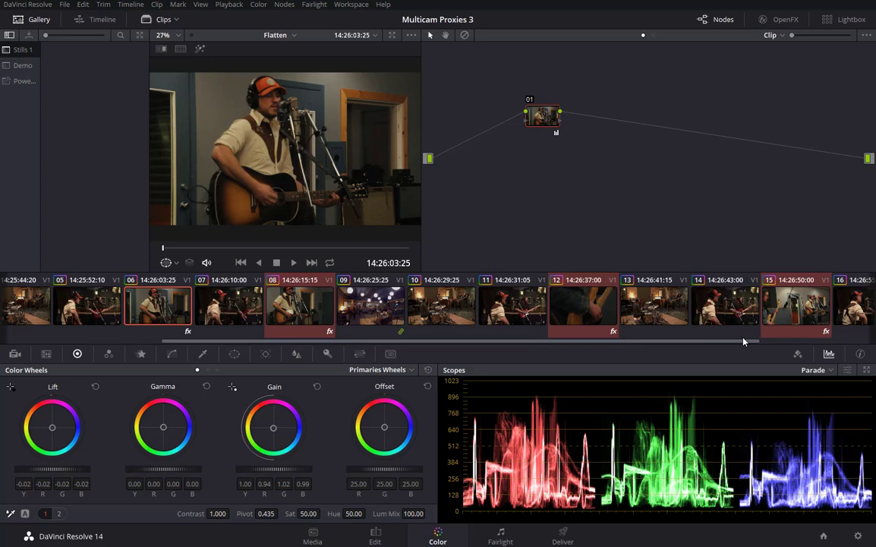
pyautogui.scroll(3, 814, 344)
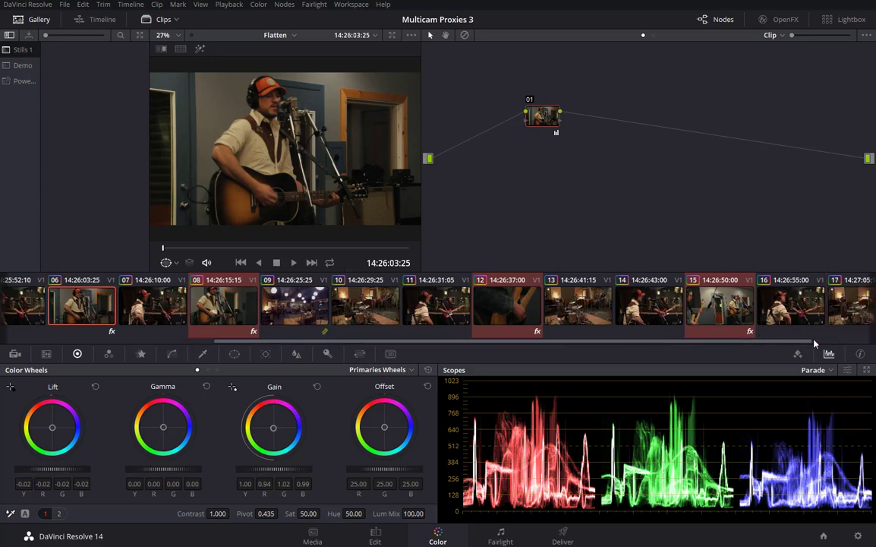
pyautogui.scroll(10, 725, 353)
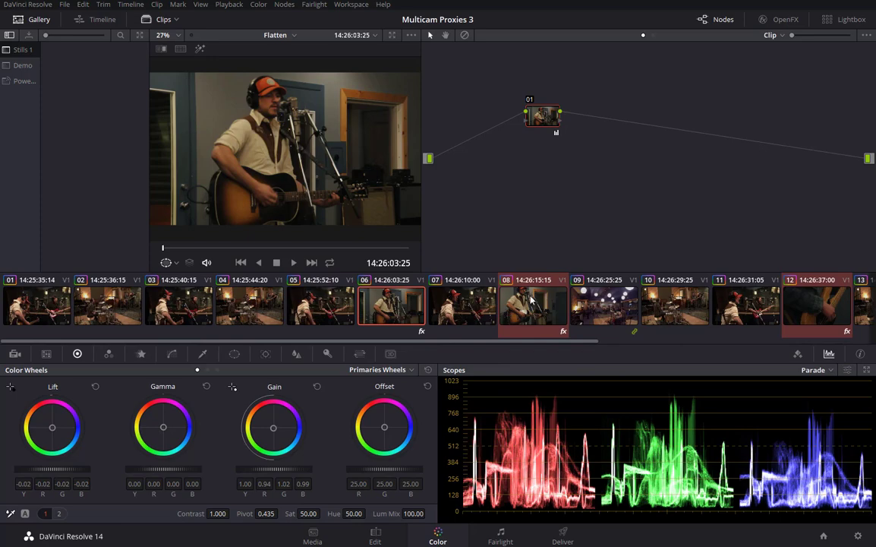
pyautogui.rightClick(543, 299)
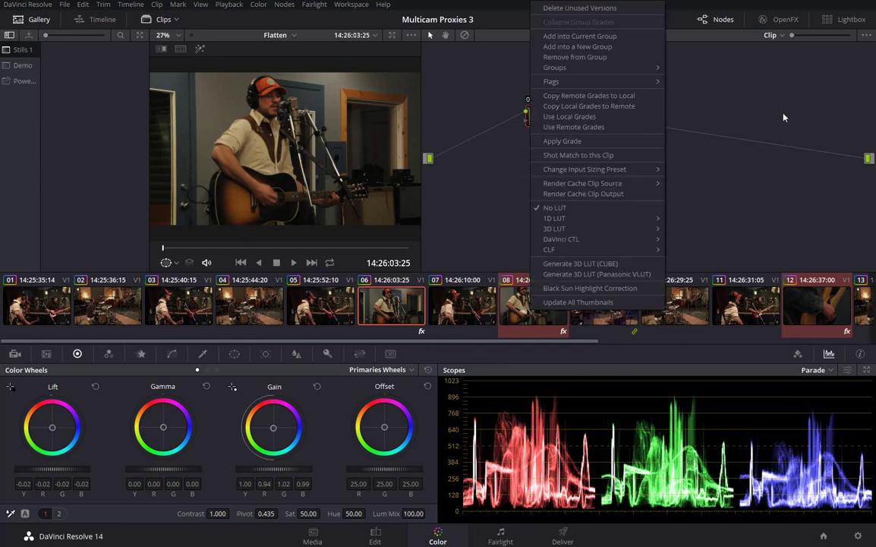
pyautogui.click(577, 46)
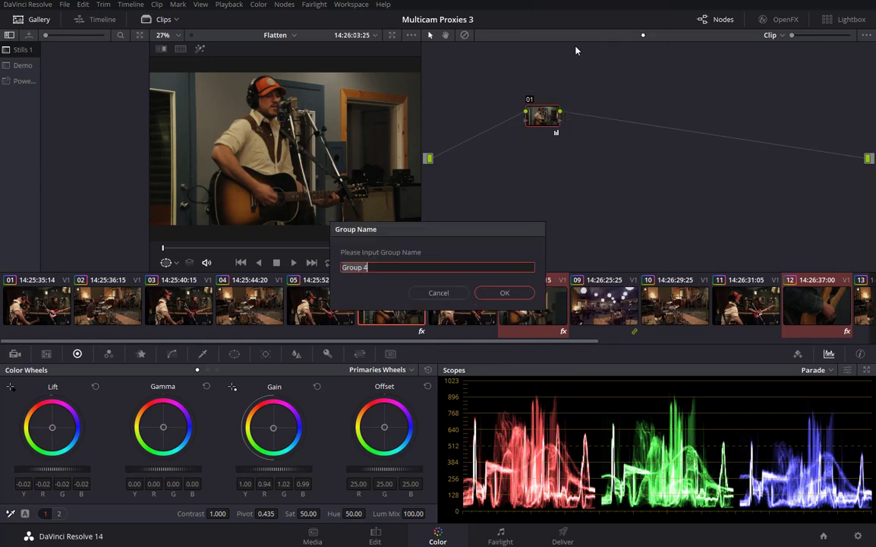
pyautogui.write('Medium')
pyautogui.press('Return')
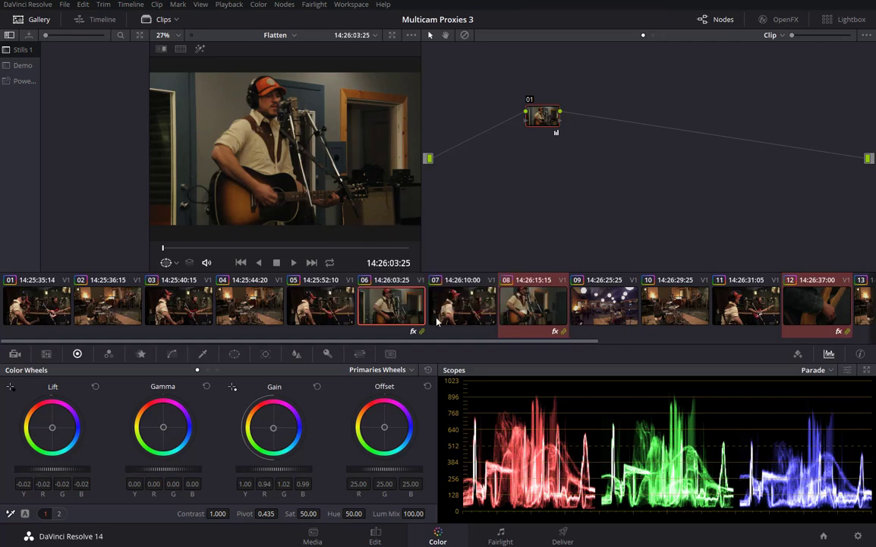
# Confirm in clip 08's Groups submenu that cam004 is ticked, then select clip 01.
pyautogui.click(517, 304)
pyautogui.rightClick(532, 300)
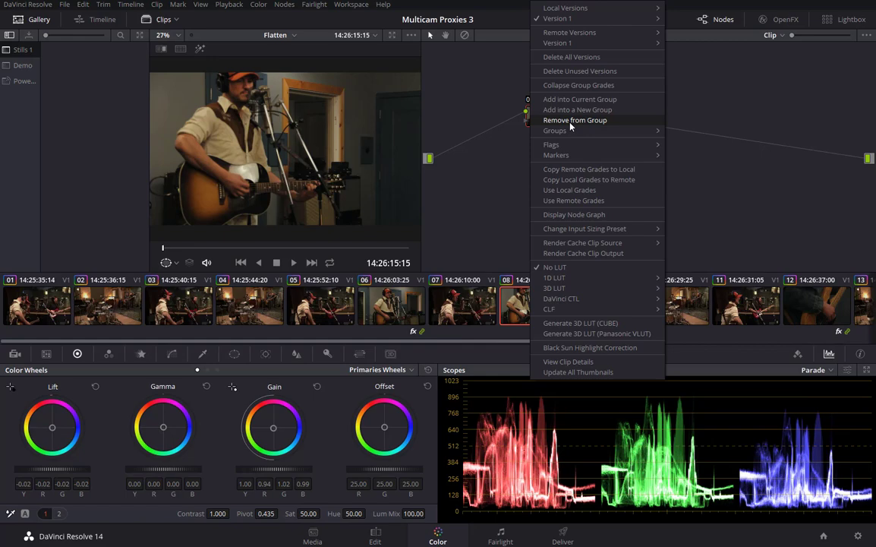
pyautogui.moveTo(562, 131)
pyautogui.moveTo(706, 136)
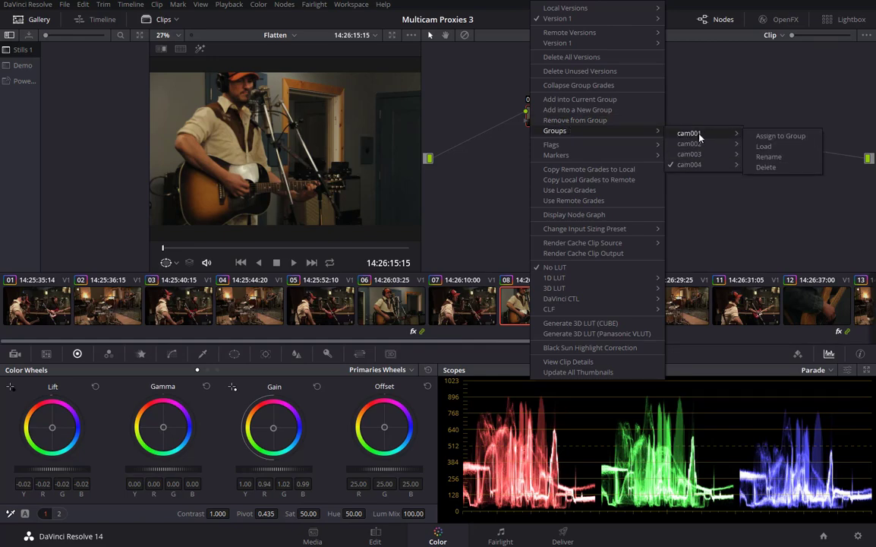
pyautogui.moveTo(690, 170)
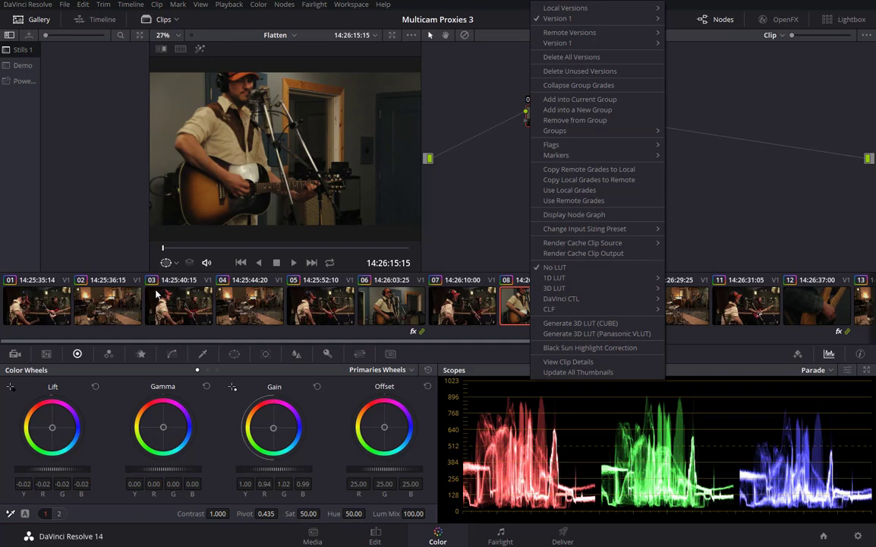
pyautogui.click(29, 303)
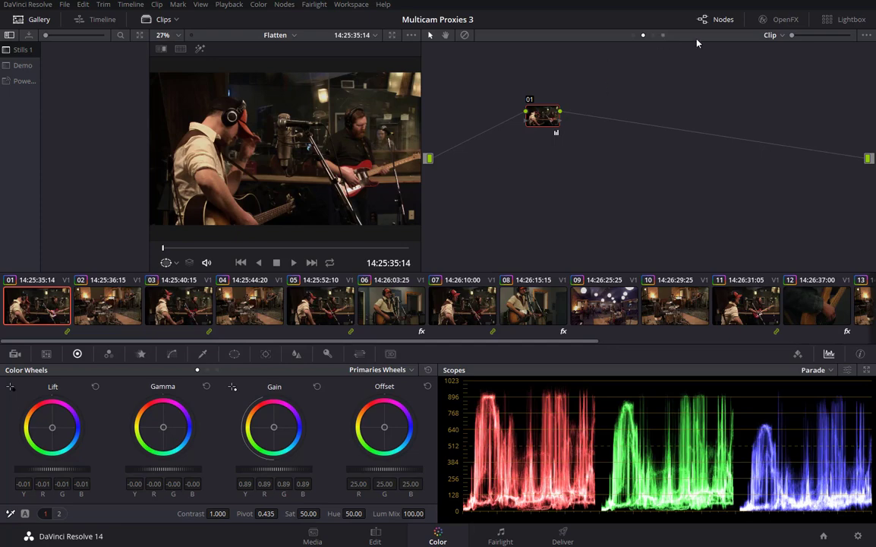
# Switch the node editor to Group Pre-Clip and nudge Gamma to R 0.01, B 0.02.
pyautogui.click(782, 35)
pyautogui.click(794, 52)
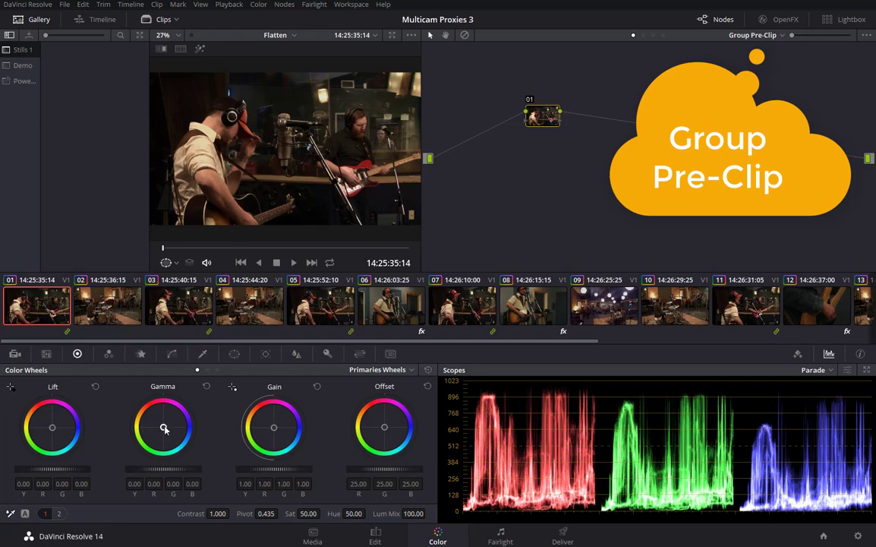
pyautogui.moveTo(164, 428); pyautogui.dragTo(165, 426)
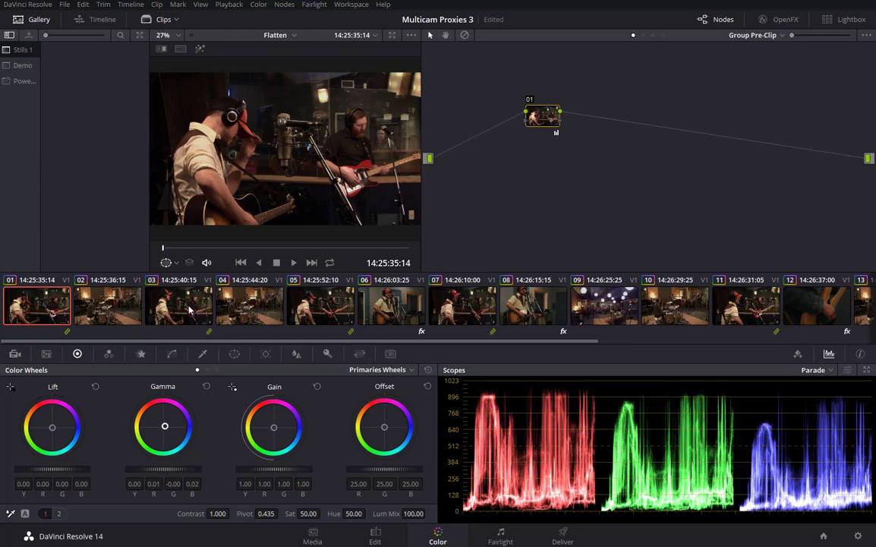
# Review the group grade on clips 03, 05, 07 and 11, then move to clip 02.
pyautogui.click(190, 309)
pyautogui.click(319, 308)
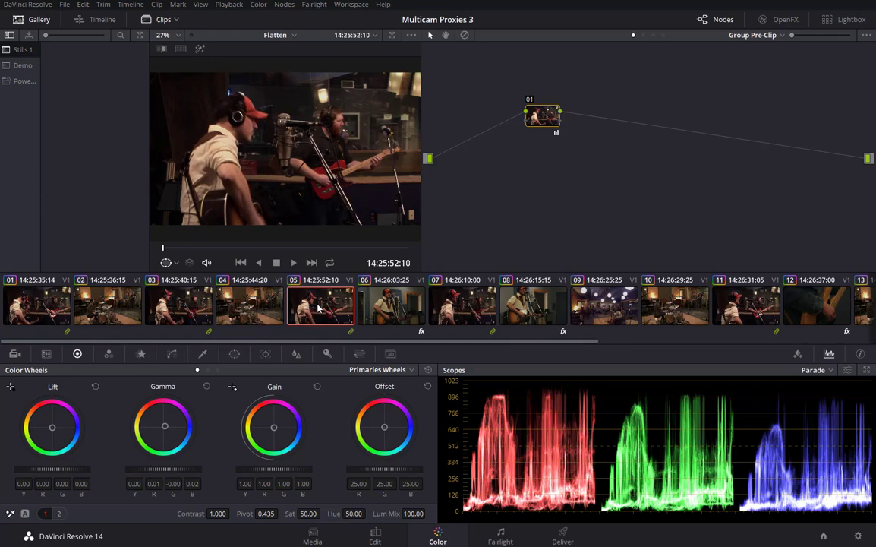
pyautogui.click(454, 306)
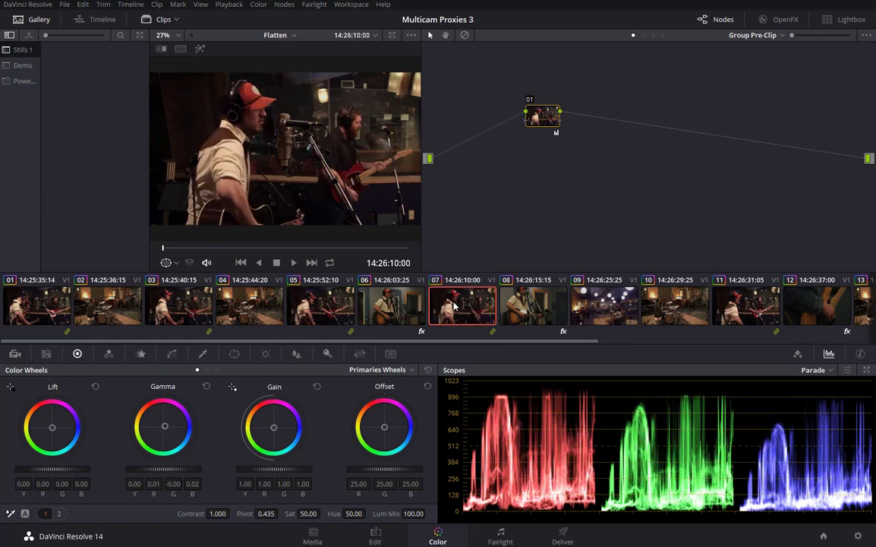
pyautogui.click(735, 303)
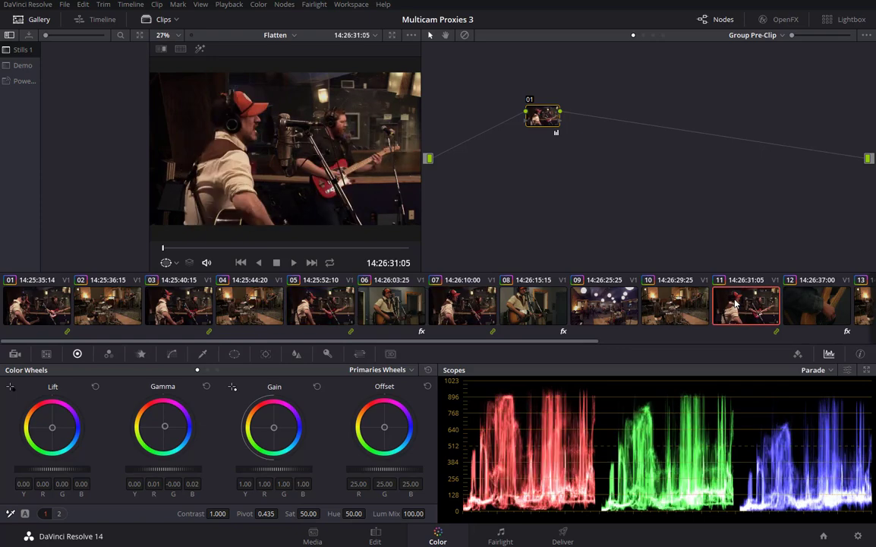
pyautogui.click(102, 303)
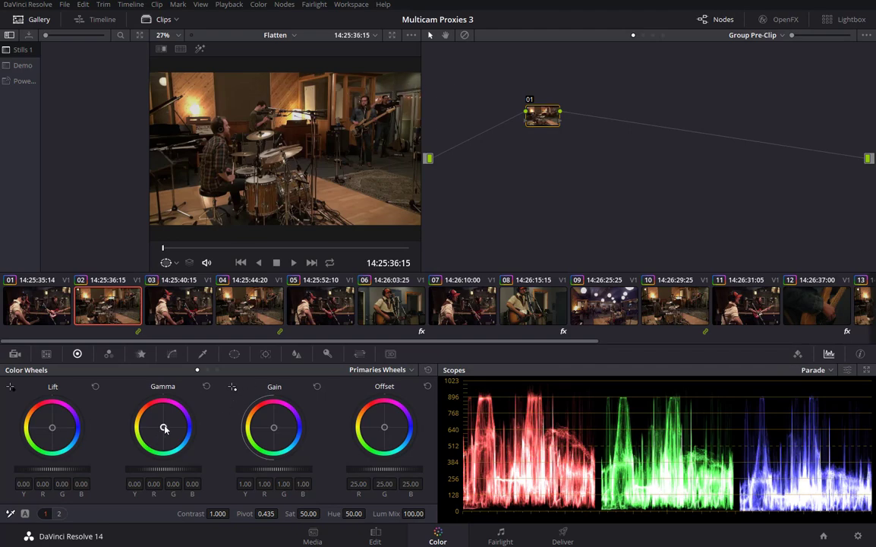
# Nudge the group pre-clip Gamma toward blue by 0.02 on clips 02 and 06.
pyautogui.moveTo(164, 428); pyautogui.dragTo(166, 425)
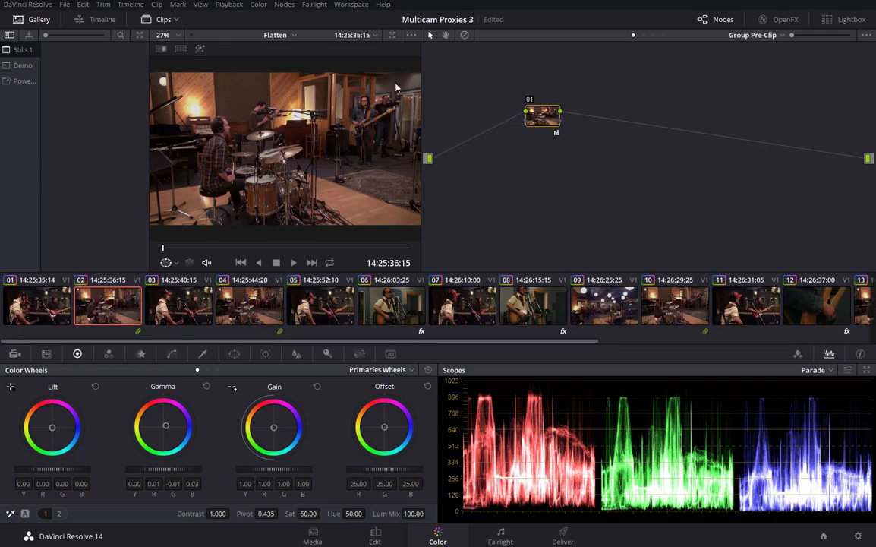
pyautogui.click(389, 304)
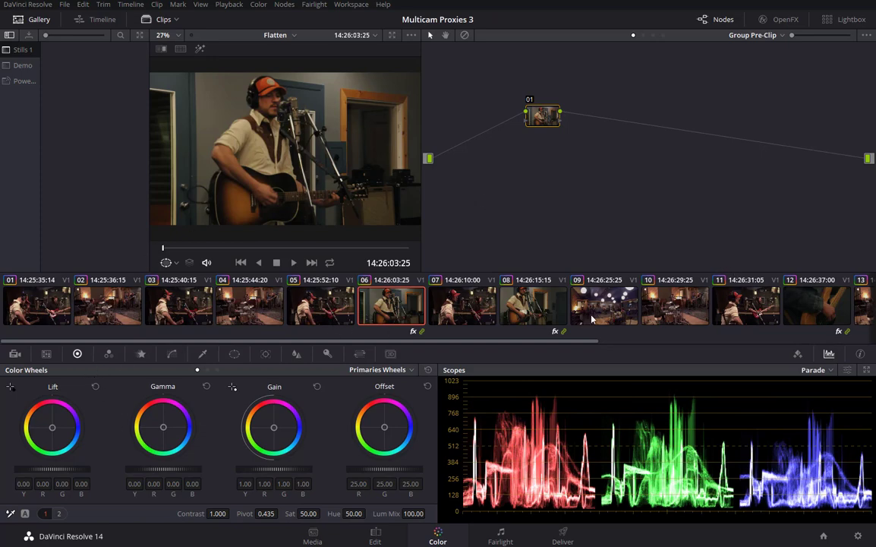
pyautogui.click(613, 301)
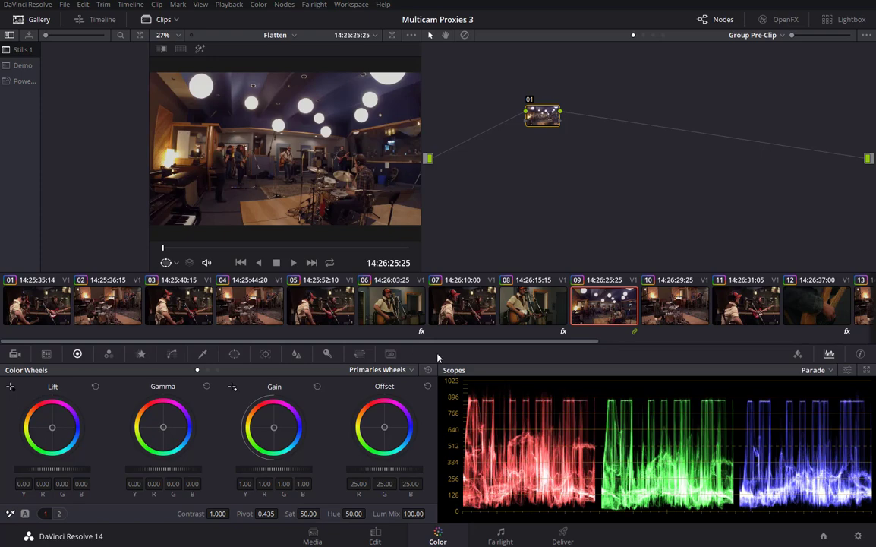
pyautogui.click(358, 281)
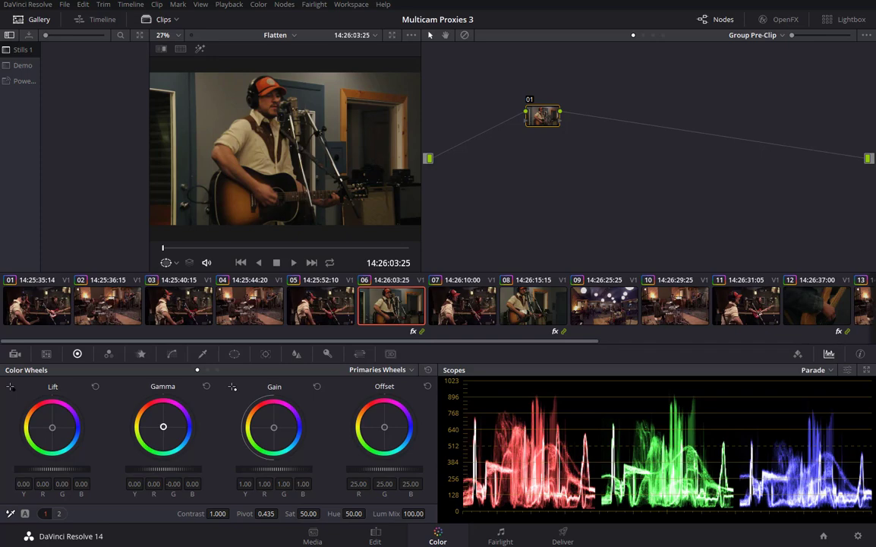
pyautogui.moveTo(163, 427); pyautogui.dragTo(164, 426)
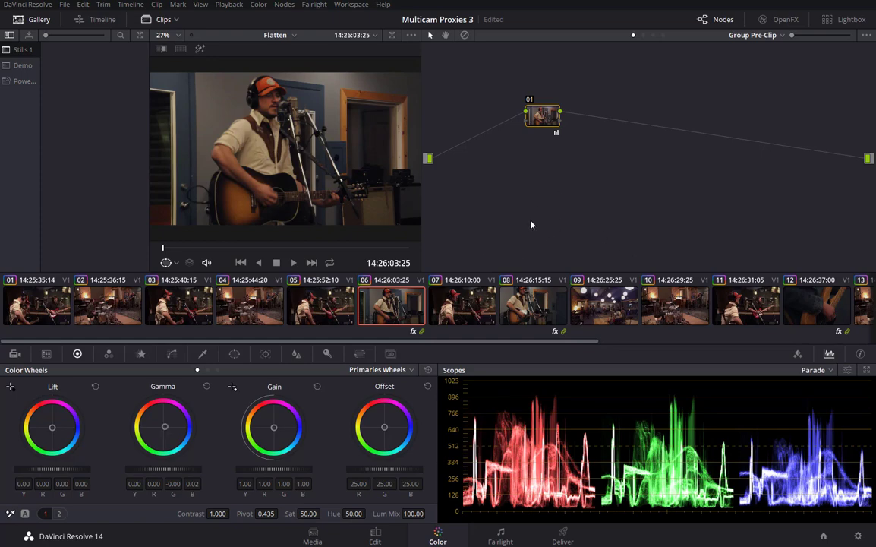
# Check the cam004 group grade on clips 08, 12 and 15, then scroll the strip back.
pyautogui.click(542, 308)
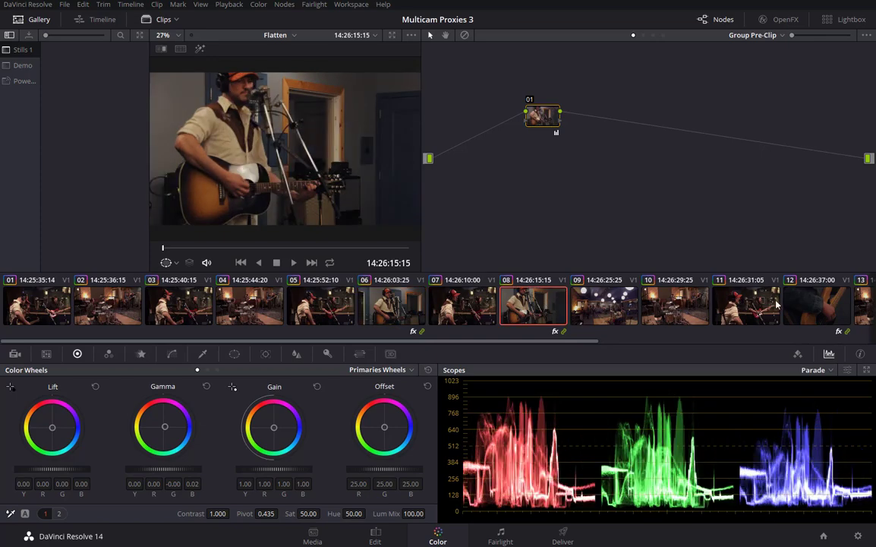
pyautogui.moveTo(562, 341); pyautogui.dragTo(758, 344)
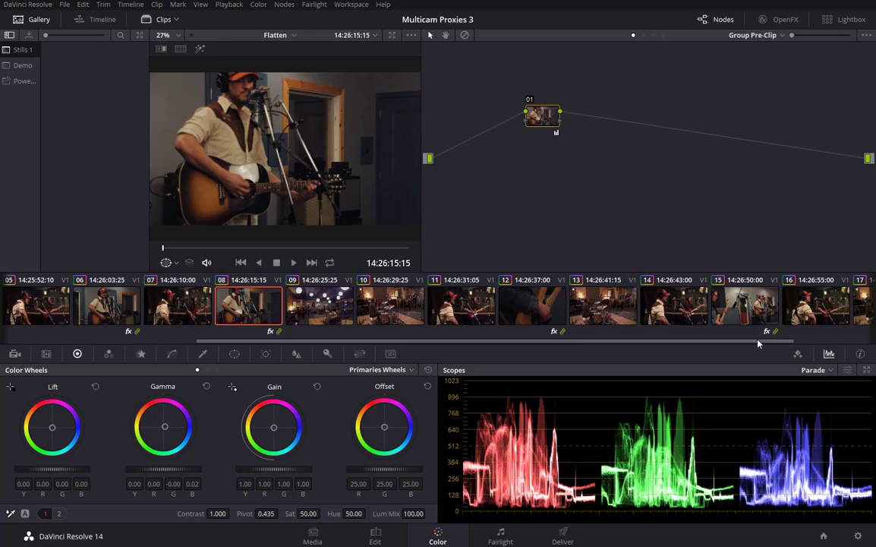
pyautogui.click(516, 307)
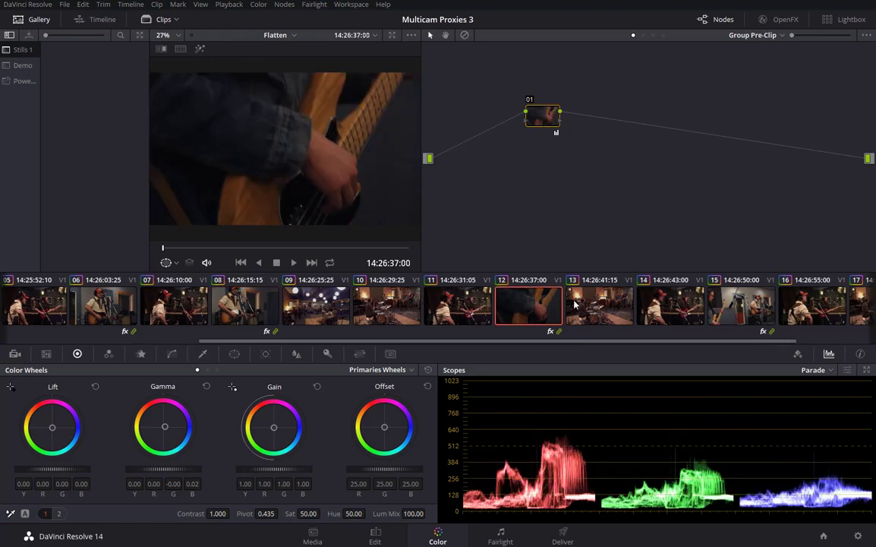
pyautogui.click(769, 302)
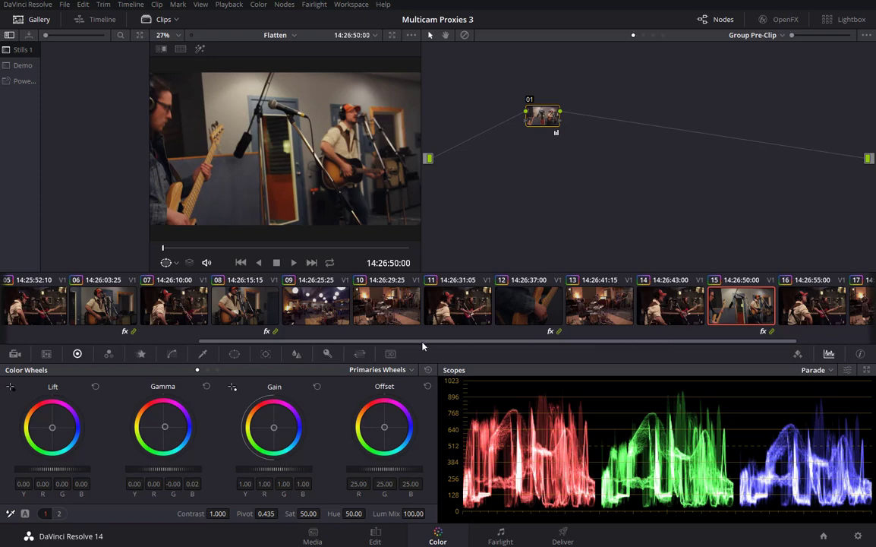
pyautogui.moveTo(422, 340); pyautogui.dragTo(224, 342)
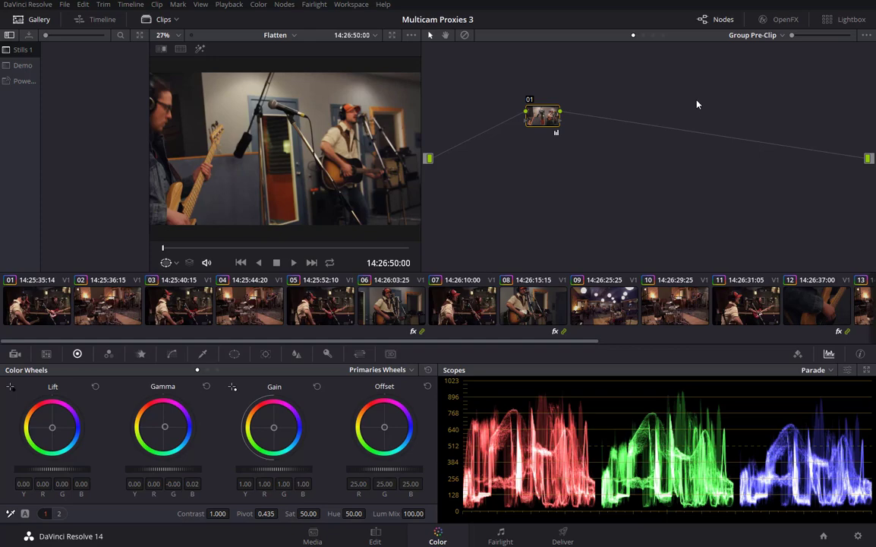
# Select clip 07 and show its own Clip-level grade instead of Group Pre-Clip.
pyautogui.click(460, 317)
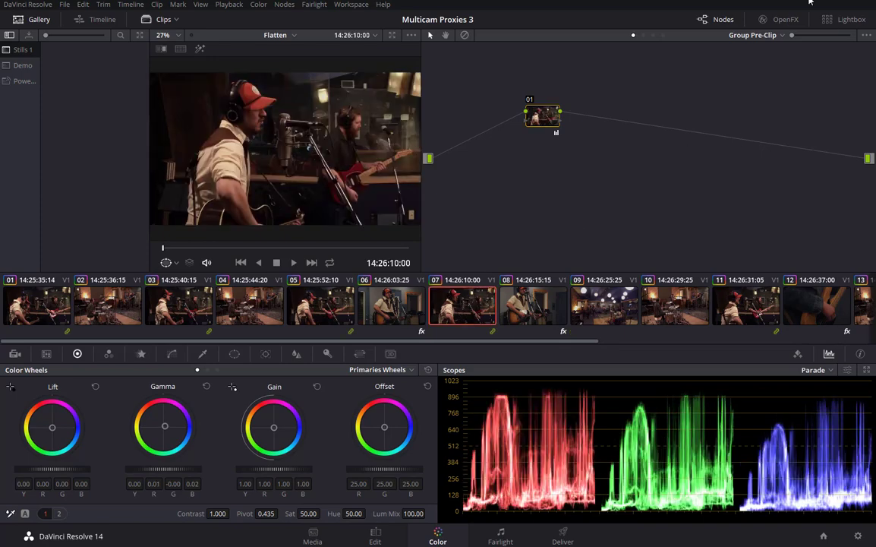
pyautogui.click(770, 36)
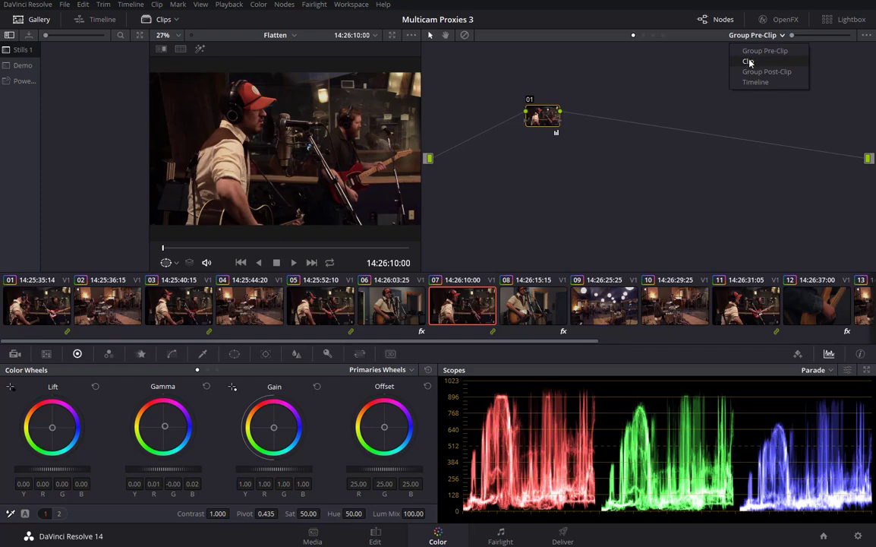
pyautogui.click(749, 62)
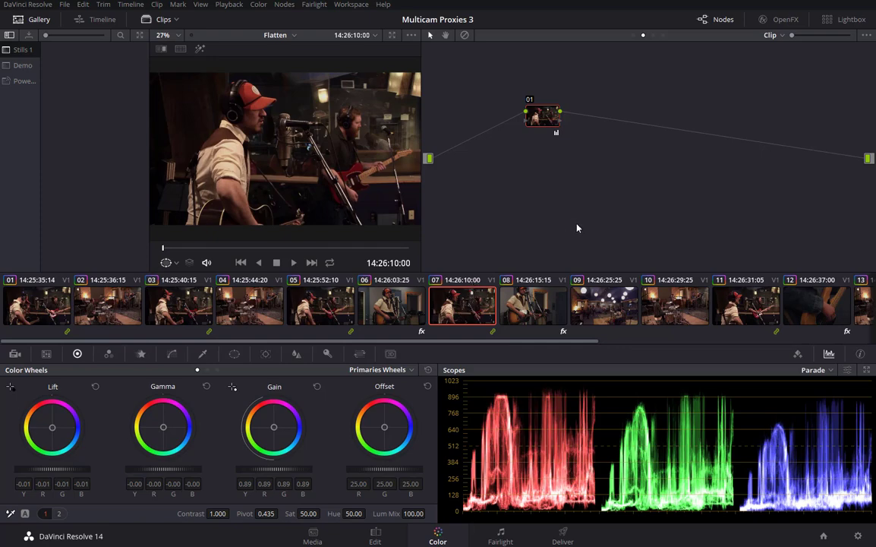
# Set a 3D qualifier on clip 07 sampling the red guitar and the skin tone.
pyautogui.click(203, 354)
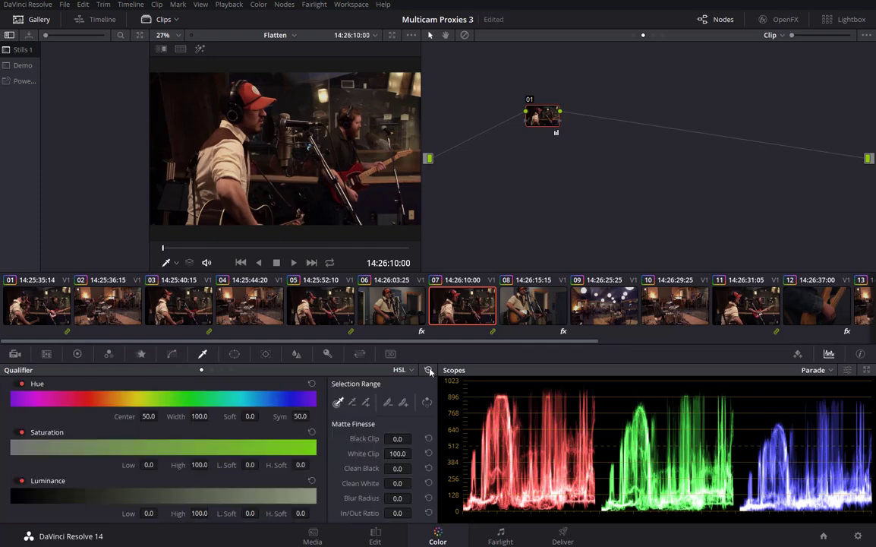
pyautogui.click(404, 369)
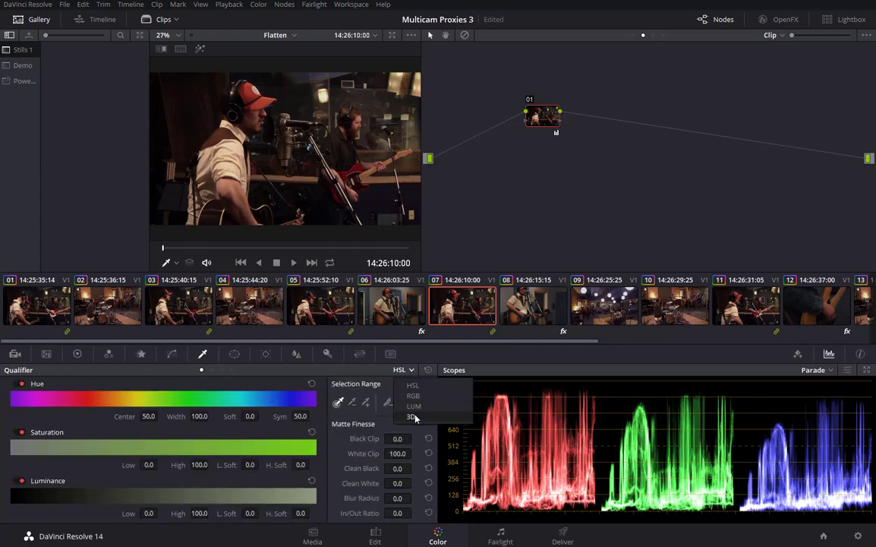
pyautogui.click(411, 416)
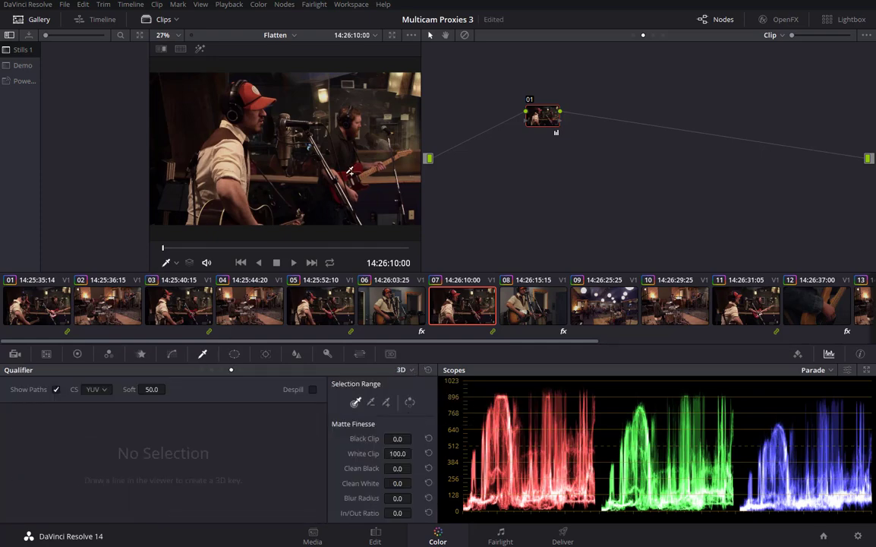
pyautogui.moveTo(362, 164); pyautogui.dragTo(357, 173)
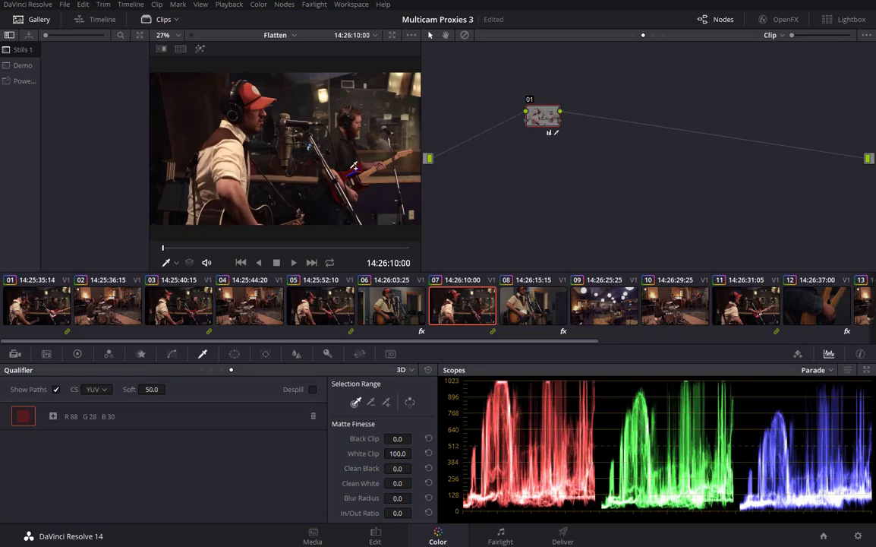
pyautogui.moveTo(228, 149); pyautogui.dragTo(239, 167)
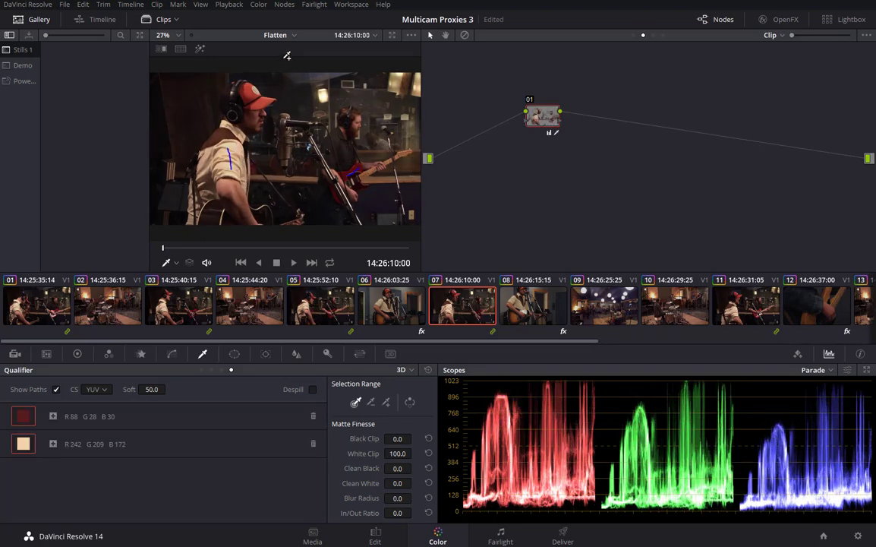
# Invert the qualifier selection and drop saturation outside the key to 0.
pyautogui.click(200, 50)
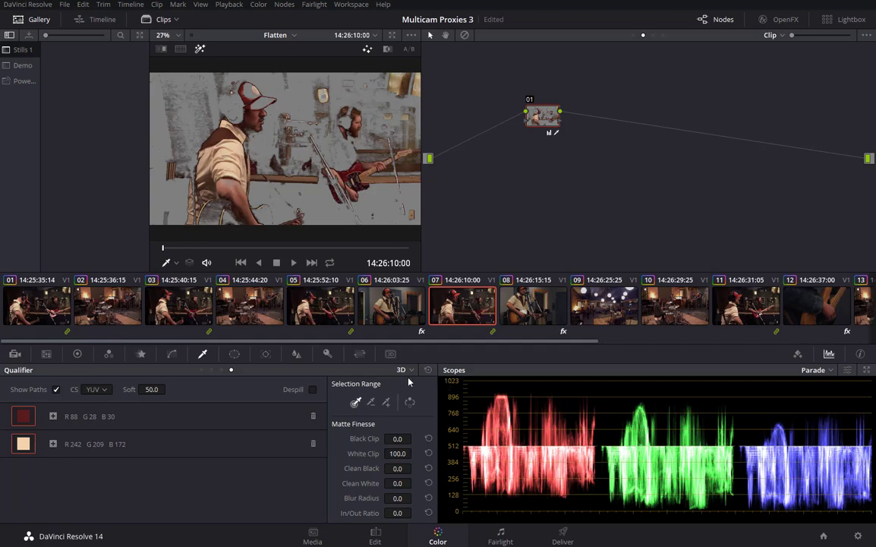
pyautogui.click(408, 403)
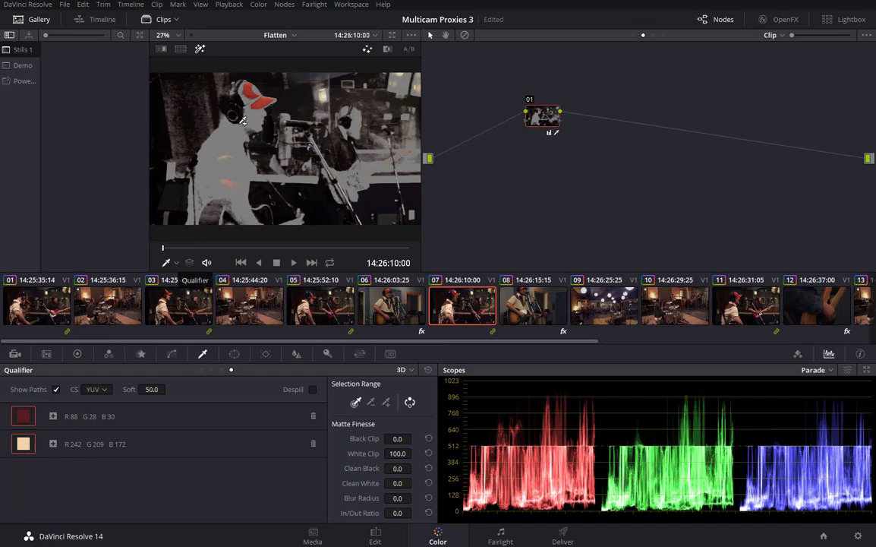
pyautogui.click(200, 49)
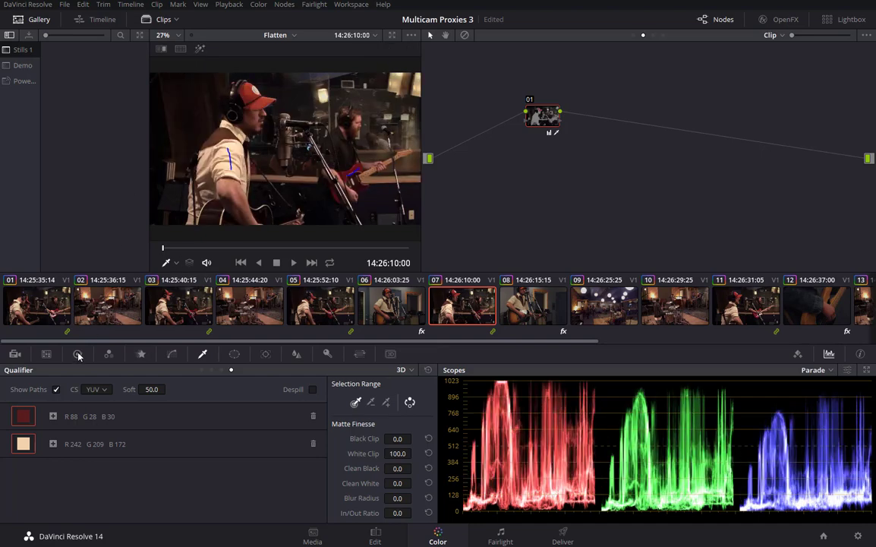
pyautogui.click(77, 353)
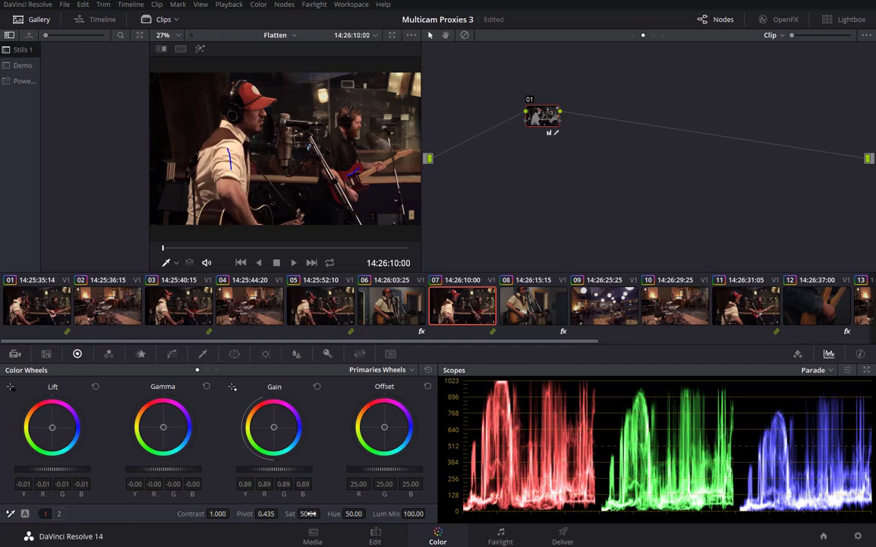
pyautogui.moveTo(308, 514); pyautogui.dragTo(323, 514)
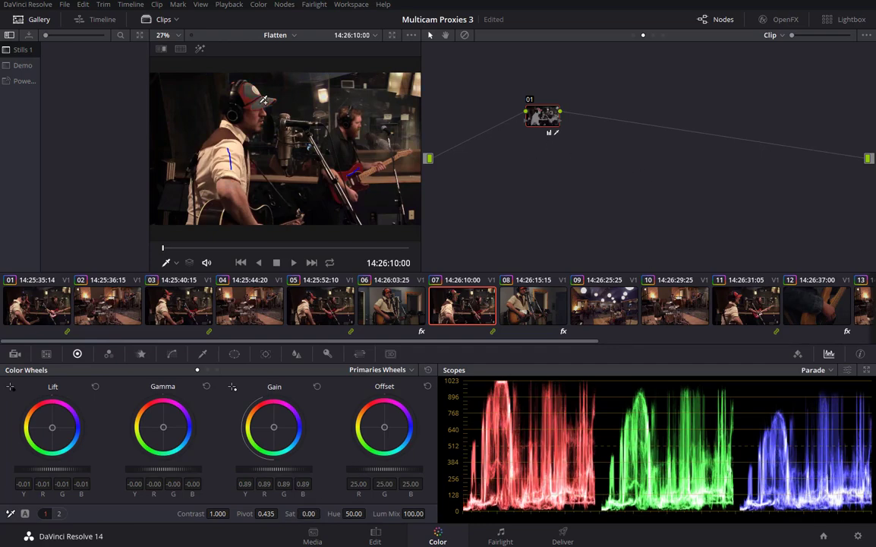
# Add three red cap samples to clip 07's 3D key and set the viewer overlay to Off.
pyautogui.click(203, 353)
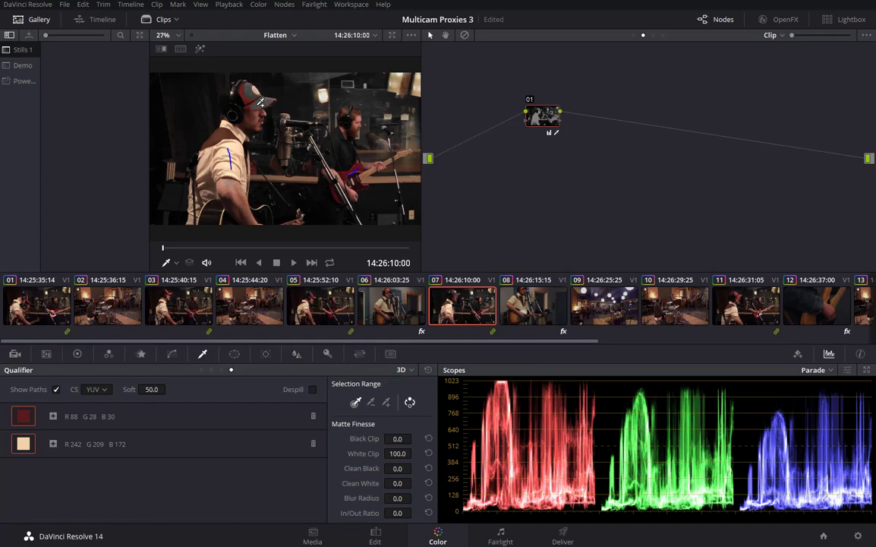
pyautogui.click(238, 90)
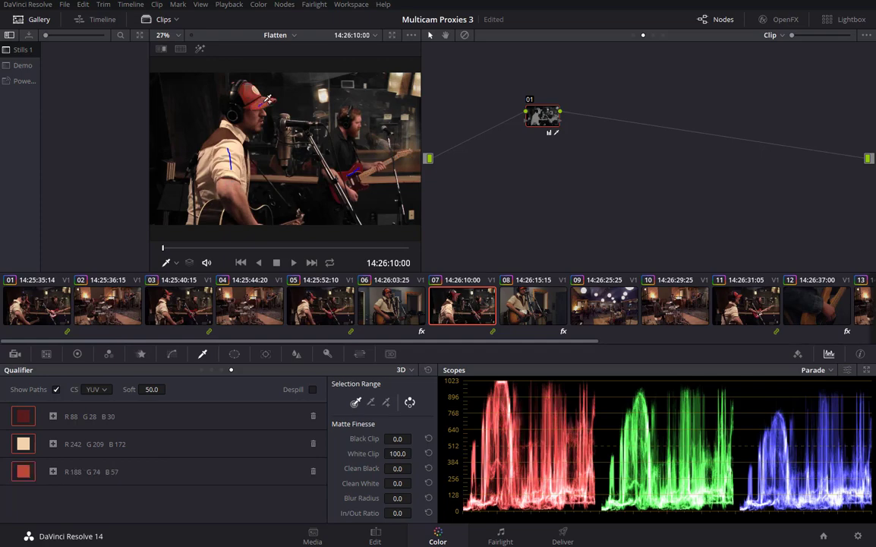
pyautogui.click(250, 82)
pyautogui.click(228, 85)
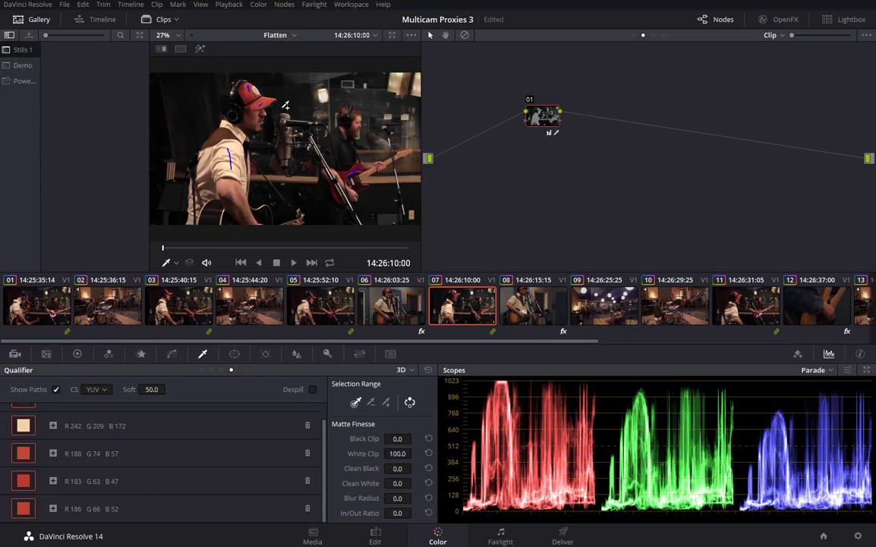
pyautogui.click(170, 263)
pyautogui.click(182, 280)
# Compare the grades on clips 05, 03 and 01, then return to clip 07.
pyautogui.click(320, 306)
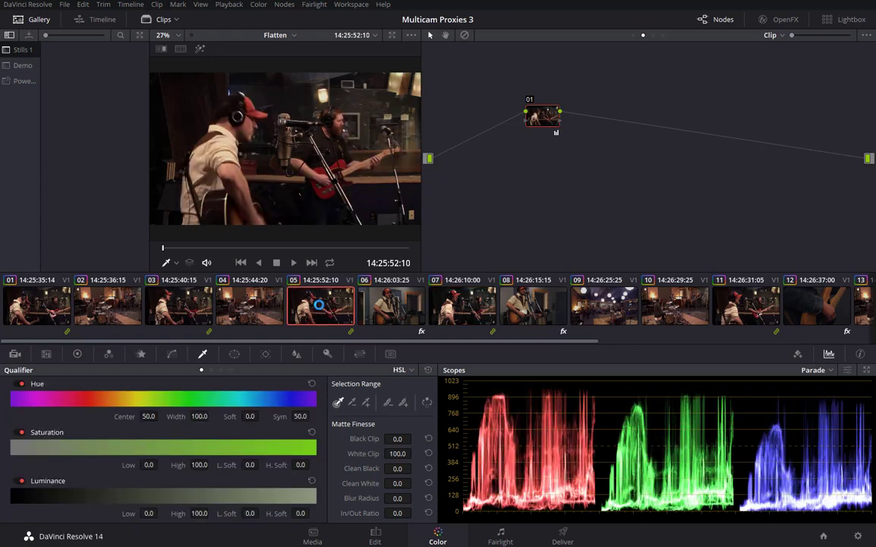
pyautogui.click(178, 303)
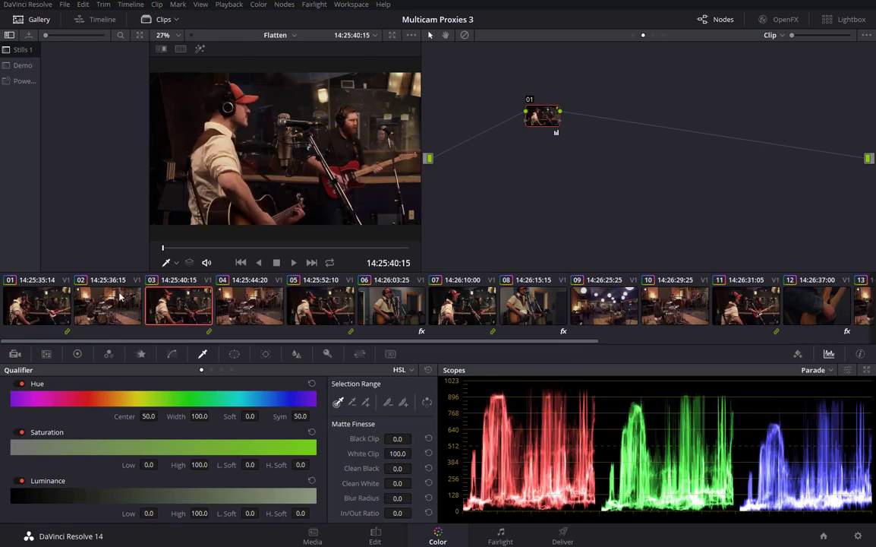
pyautogui.click(37, 304)
pyautogui.click(178, 303)
pyautogui.click(315, 304)
pyautogui.click(462, 304)
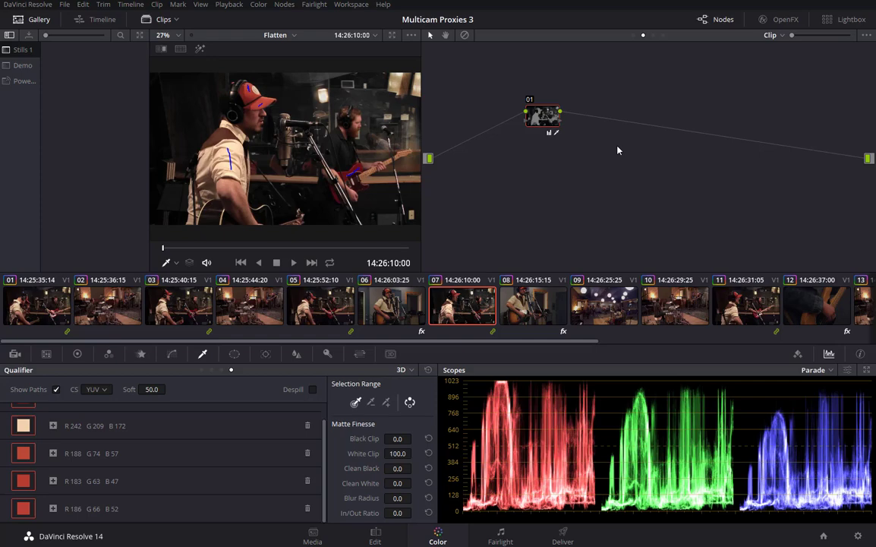
# Switch the node editor to Group Post-Clip, then to the empty Timeline level.
pyautogui.click(778, 35)
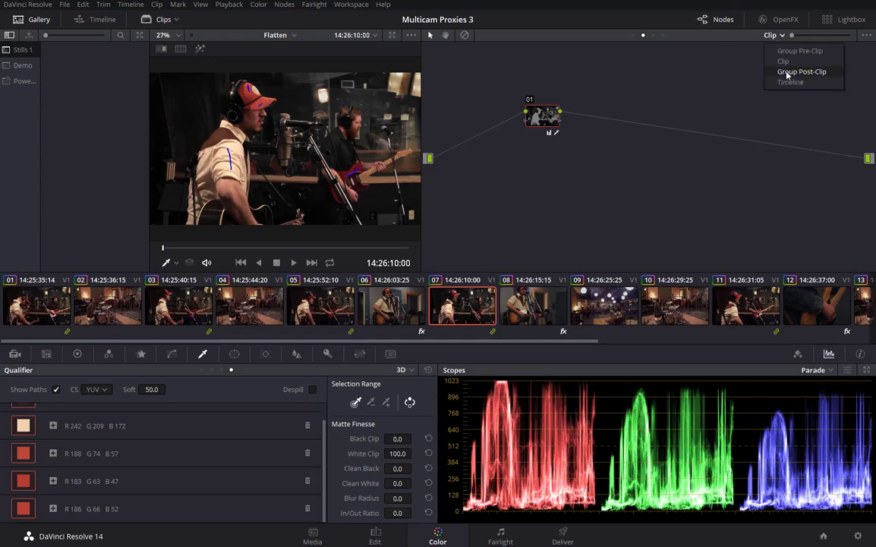
pyautogui.click(790, 72)
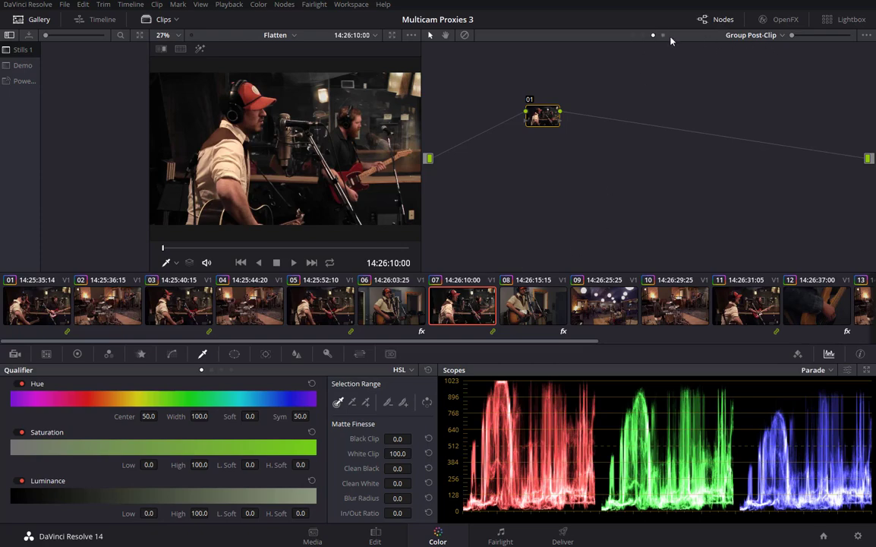
pyautogui.click(769, 37)
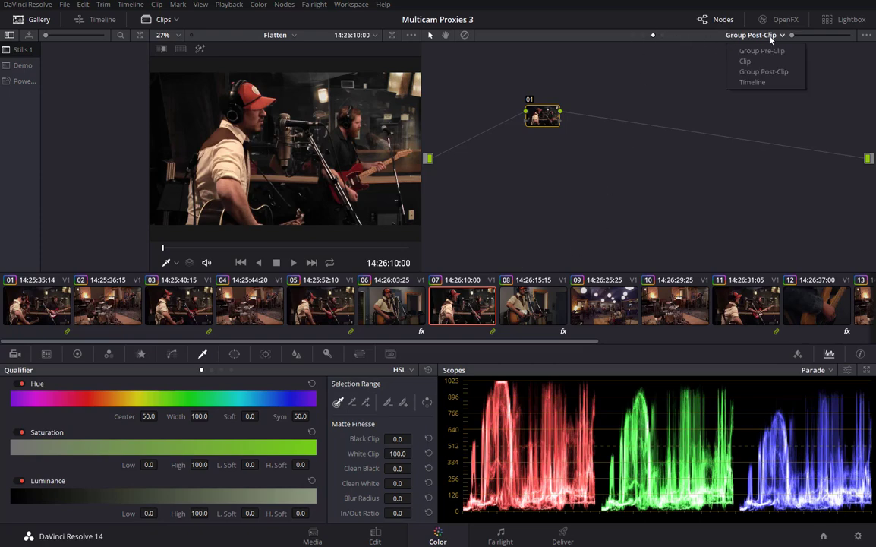
pyautogui.click(753, 82)
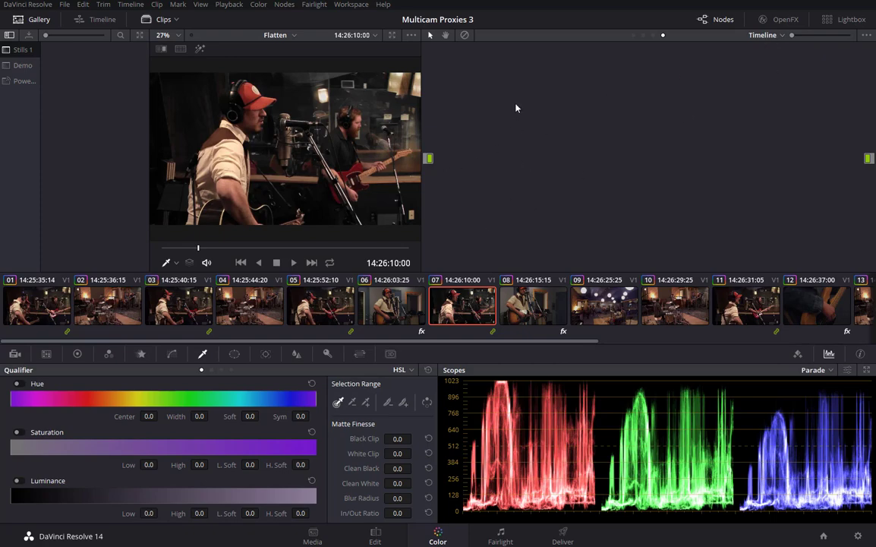
# Add Corrector node 01 to the Timeline graph, wired between source and output.
pyautogui.rightClick(600, 99)
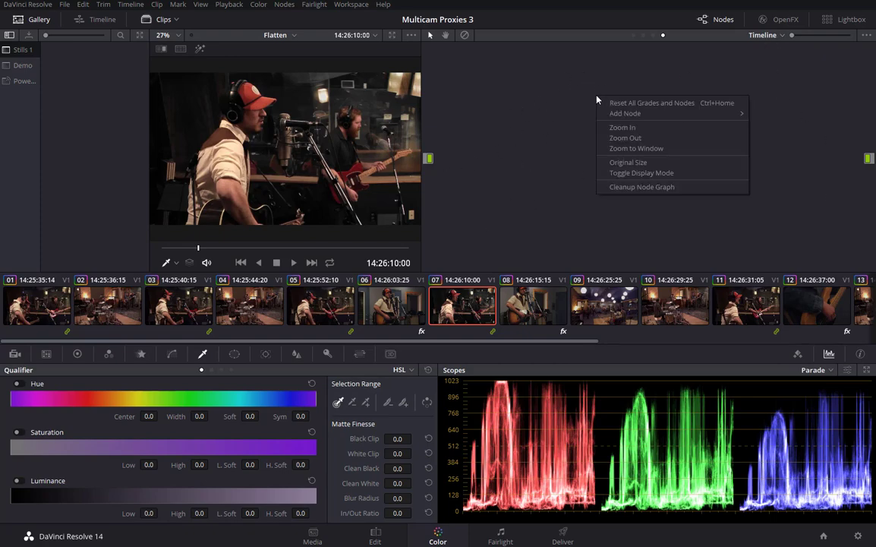
pyautogui.moveTo(629, 114)
pyautogui.click(776, 116)
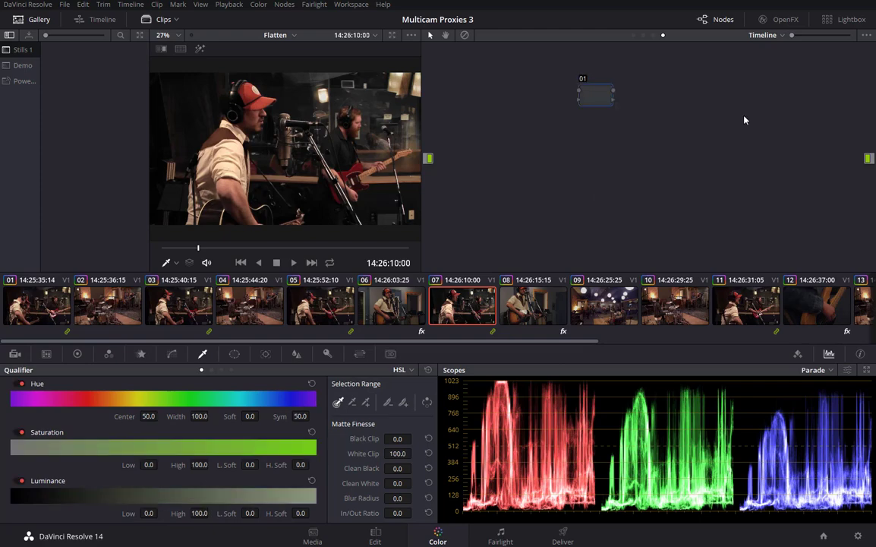
pyautogui.moveTo(574, 85); pyautogui.dragTo(870, 158)
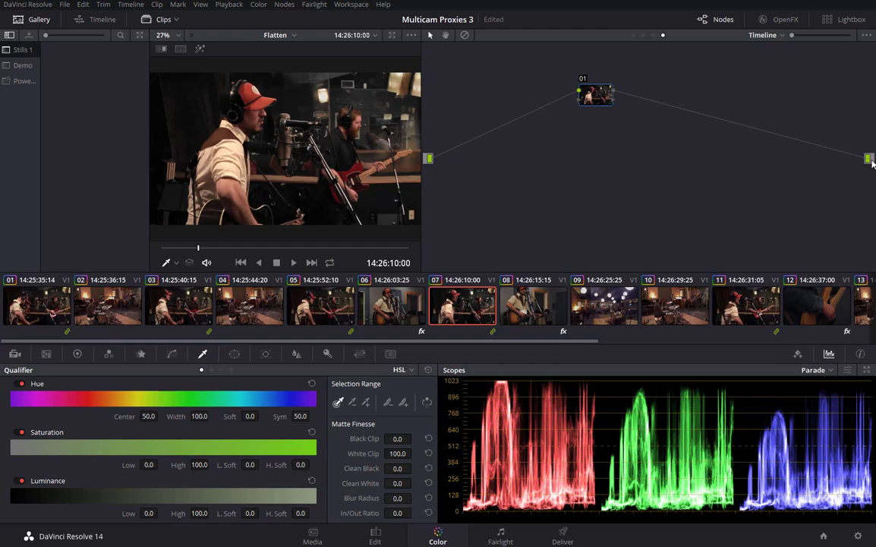
# Add a Circle window shaped into an ellipse framing the singer, with Soft 1 at 7.19.
pyautogui.click(234, 355)
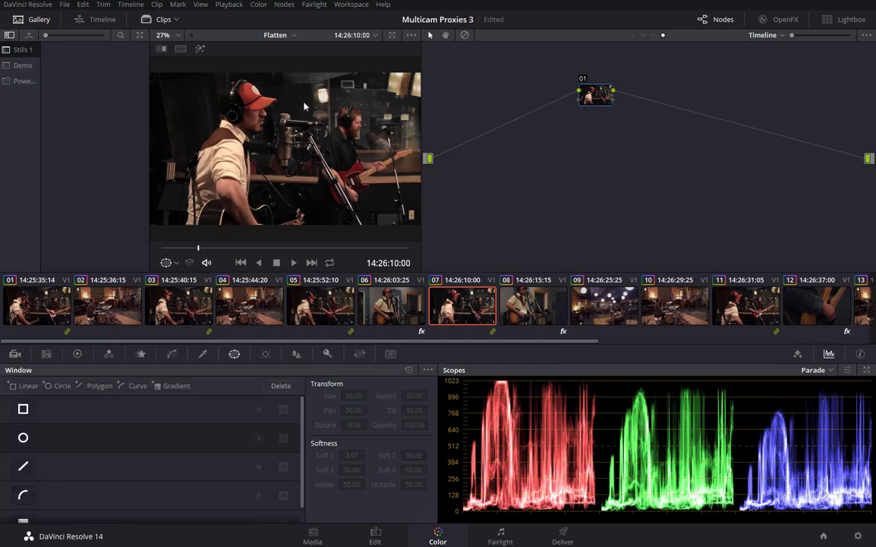
pyautogui.scroll(-3, 293, 149)
pyautogui.scroll(-1, 293, 148)
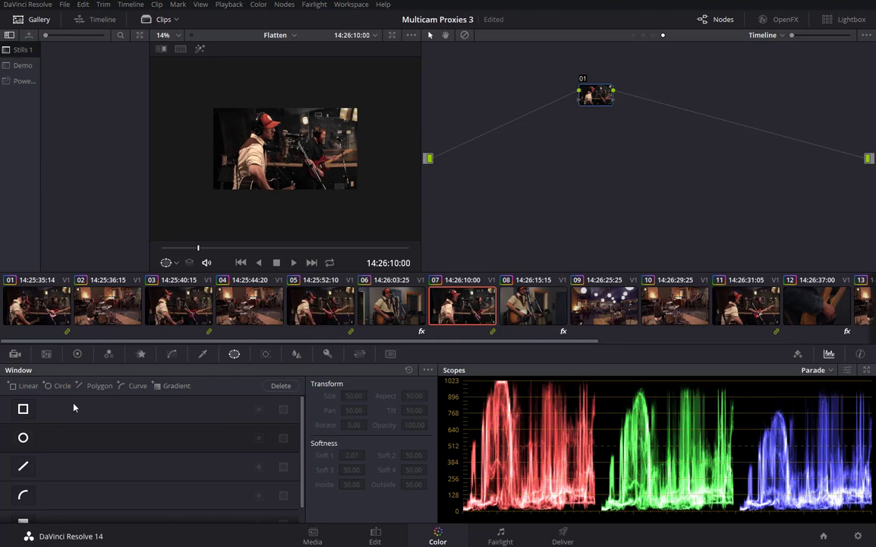
pyautogui.click(23, 438)
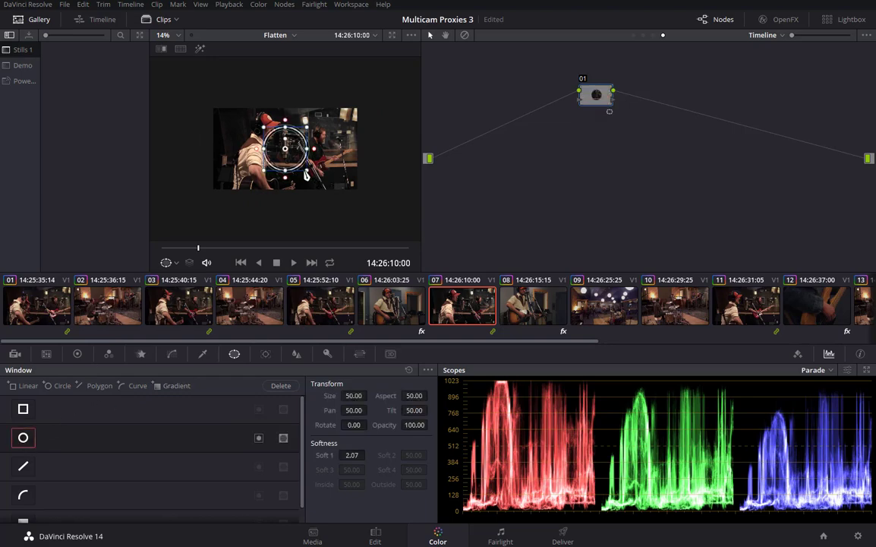
pyautogui.moveTo(309, 175); pyautogui.dragTo(338, 203)
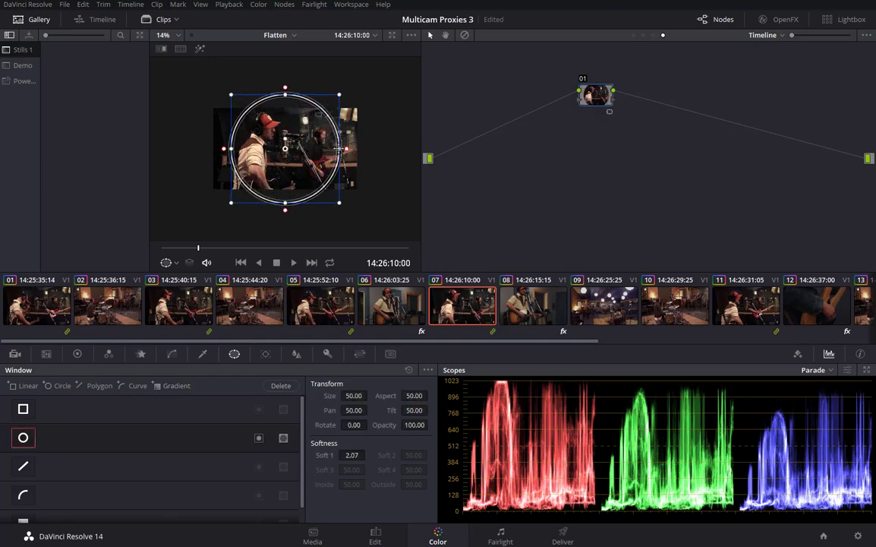
pyautogui.moveTo(340, 149); pyautogui.dragTo(382, 146)
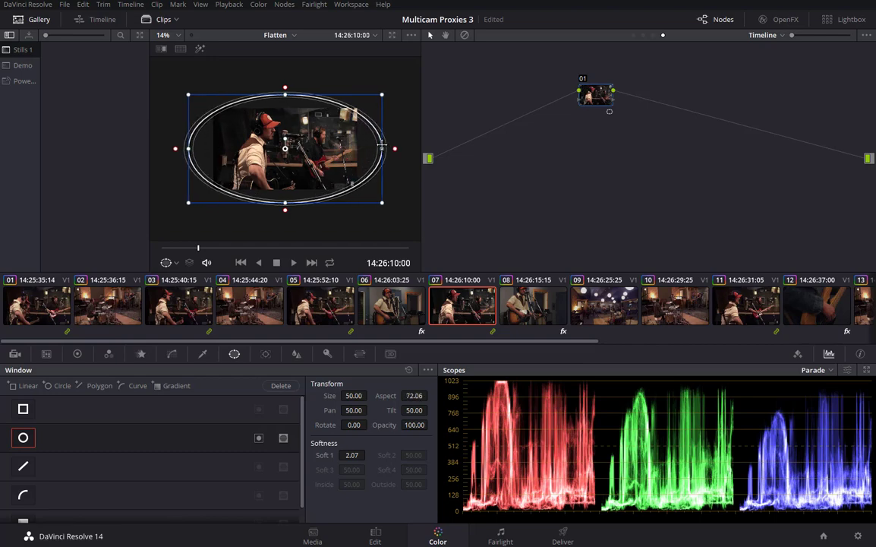
pyautogui.moveTo(381, 203); pyautogui.dragTo(371, 197)
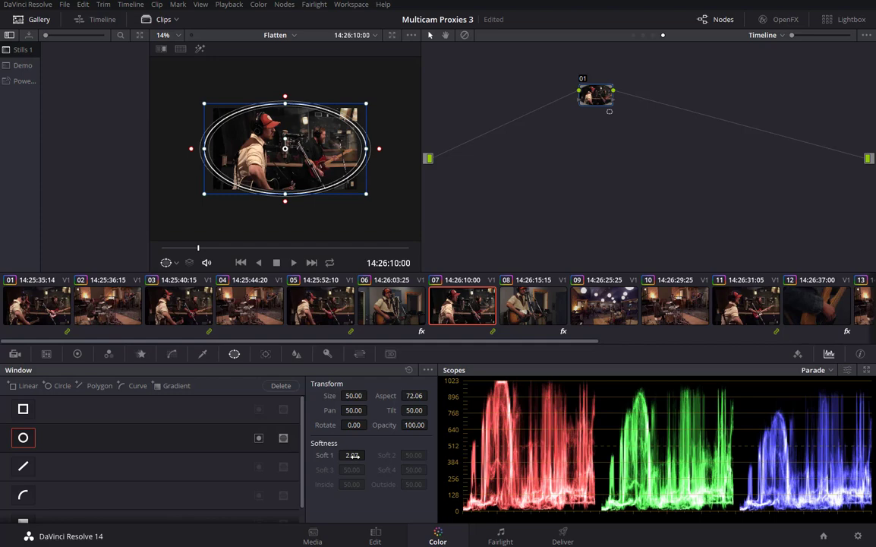
pyautogui.moveTo(354, 455); pyautogui.dragTo(368, 455)
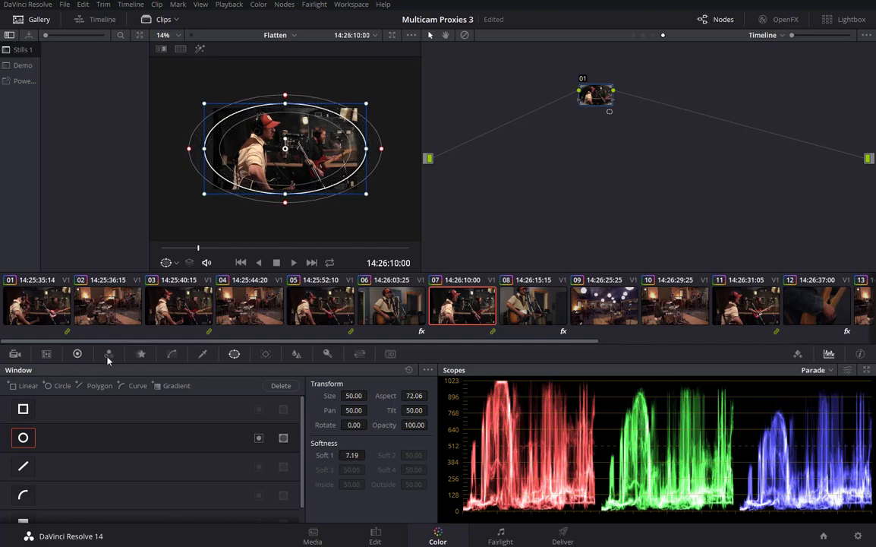
# Lower Lift to -0.07 and invert the window so the edges darken.
pyautogui.click(76, 353)
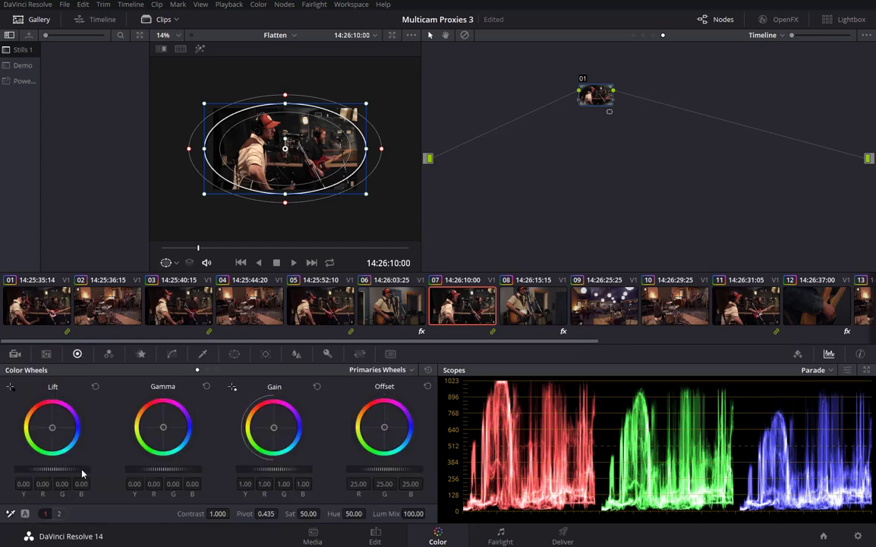
pyautogui.moveTo(82, 474); pyautogui.dragTo(69, 474)
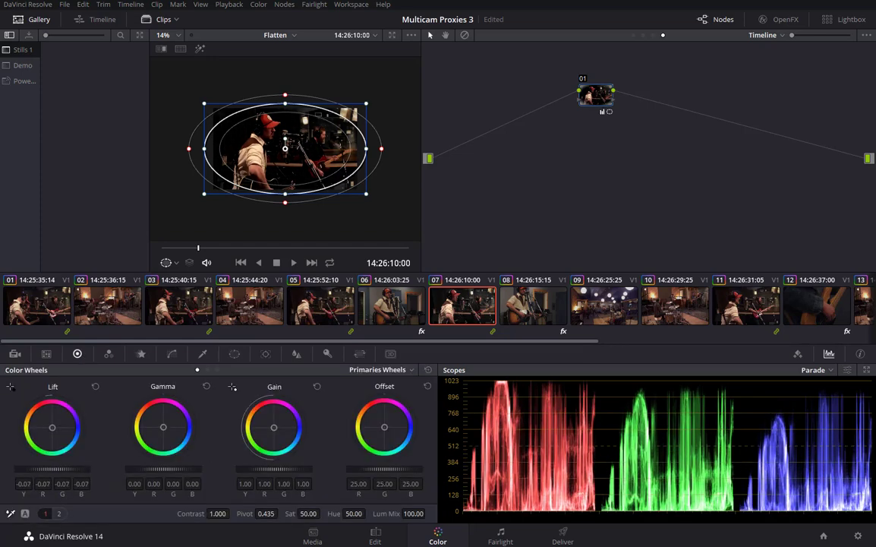
pyautogui.click(234, 353)
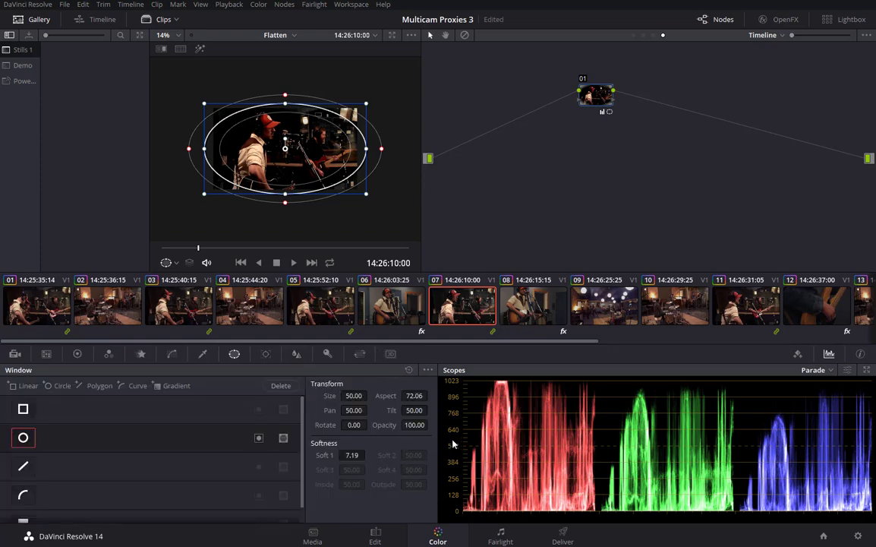
pyautogui.click(258, 438)
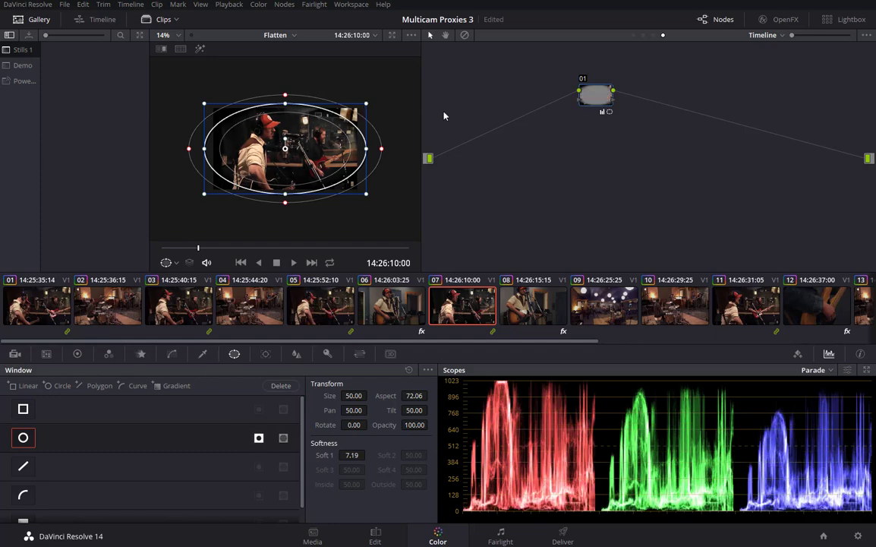
pyautogui.scroll(3, 335, 155)
pyautogui.scroll(2, 335, 155)
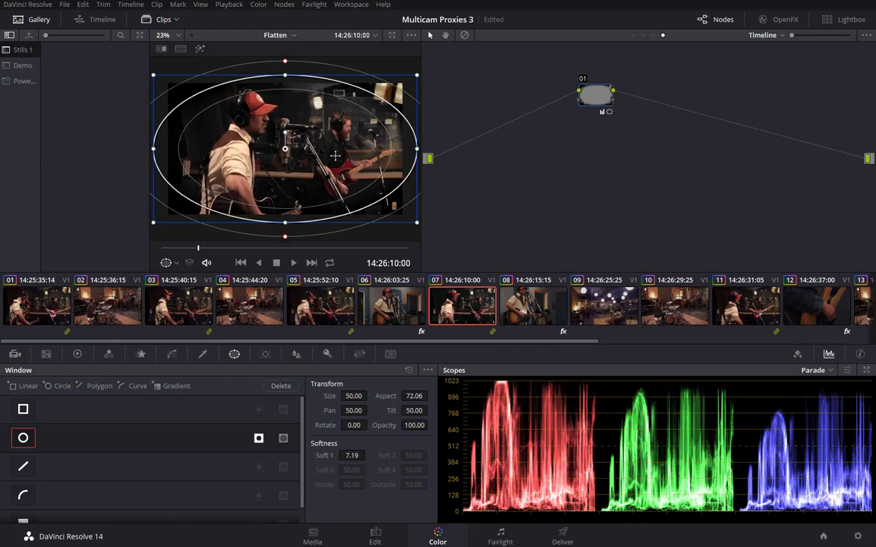
# Set viewer zoom to Fit, turn the overlay Off, and show clip 01's vignette.
pyautogui.click(177, 36)
pyautogui.click(171, 47)
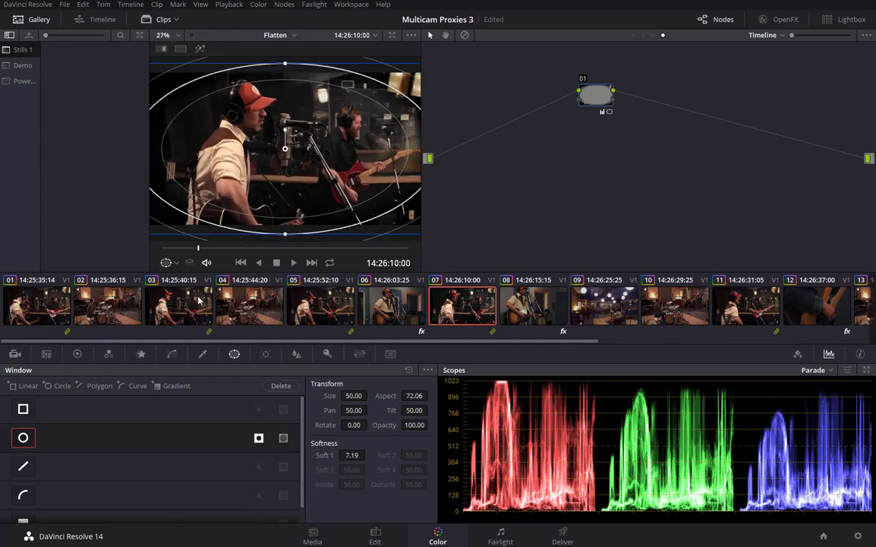
pyautogui.click(170, 262)
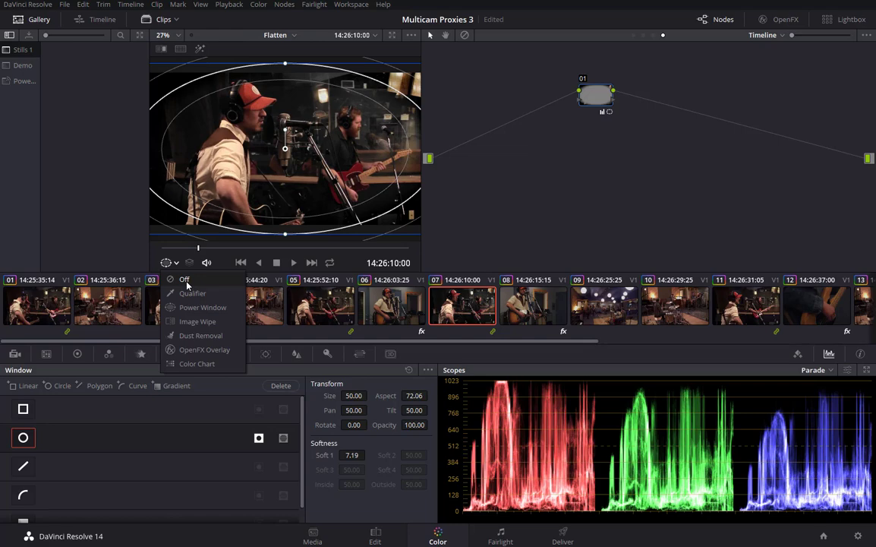
pyautogui.click(185, 281)
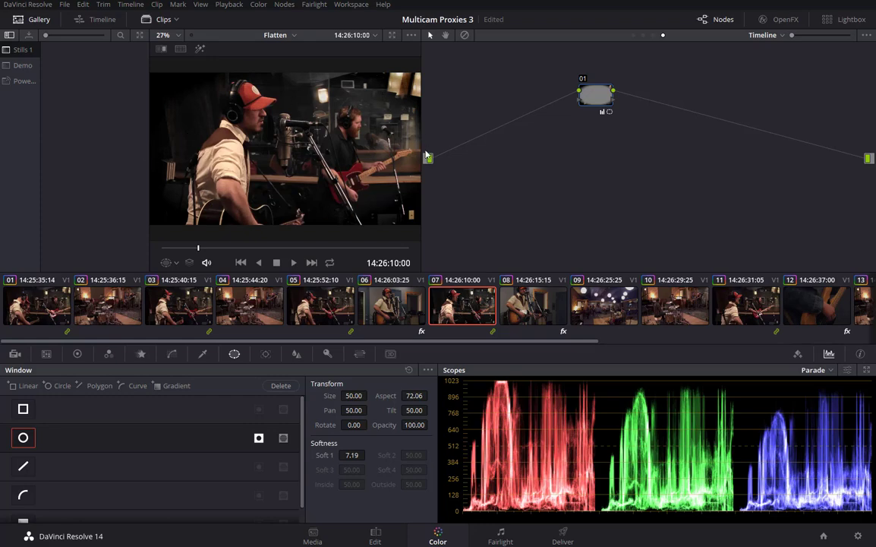
pyautogui.click(41, 306)
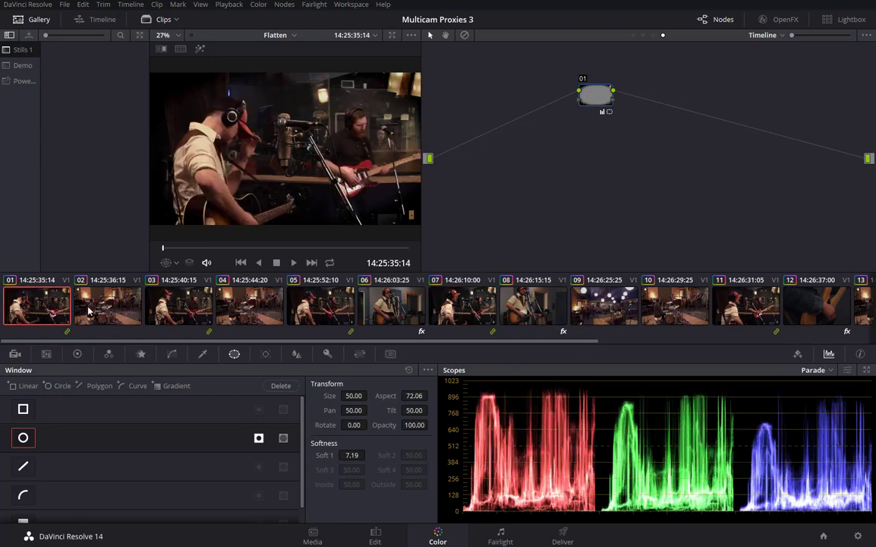
# Switch to Clip-level grades, review clips 05 and 07, then go to the Edit page with Shift+4.
pyautogui.click(782, 36)
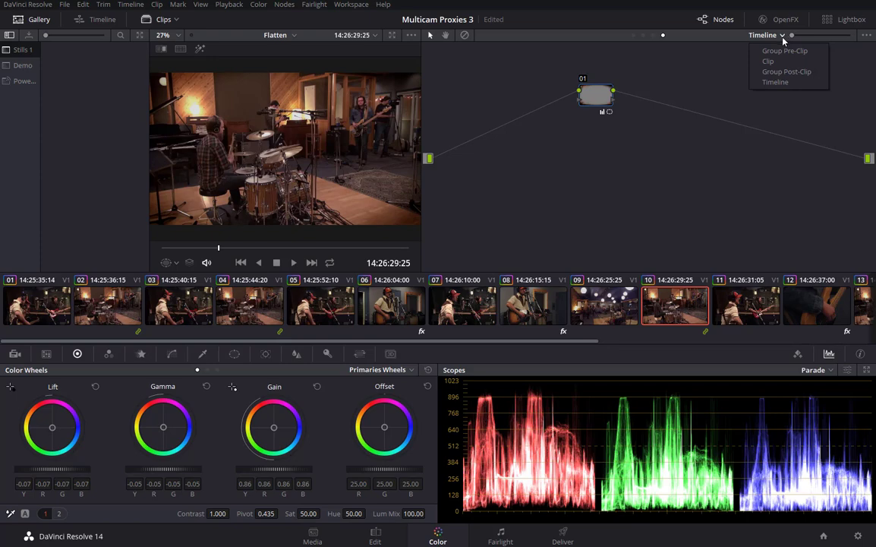
pyautogui.click(769, 62)
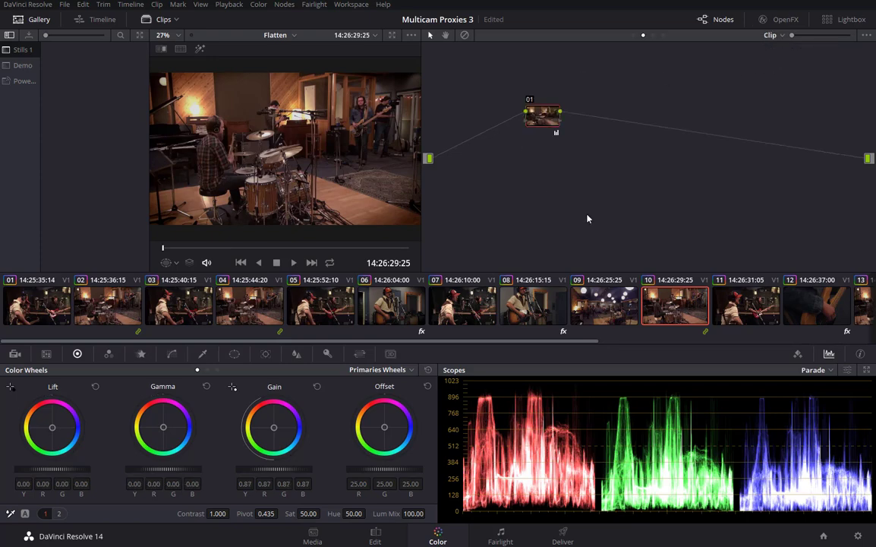
pyautogui.click(296, 283)
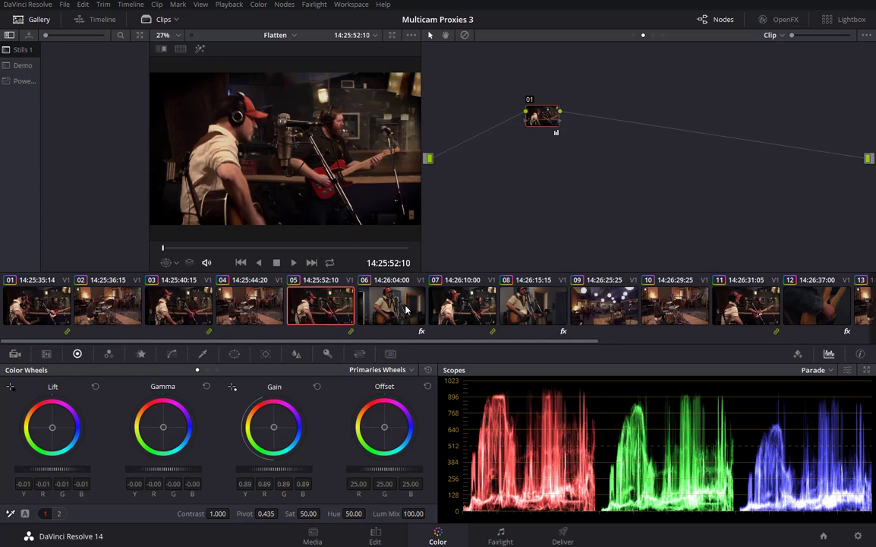
pyautogui.click(429, 285)
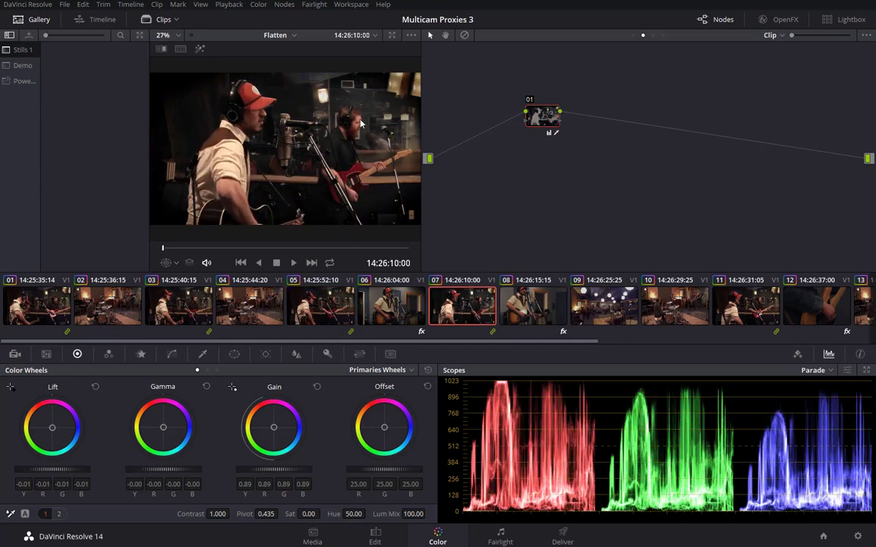
pyautogui.click(324, 304)
pyautogui.hotkey('shift', '4')
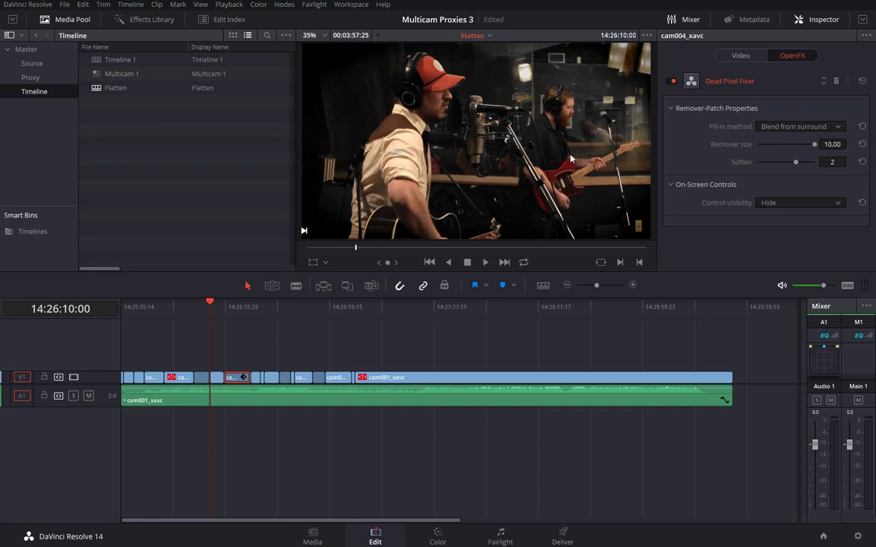
pyautogui.moveTo(211, 302); pyautogui.dragTo(126, 322)
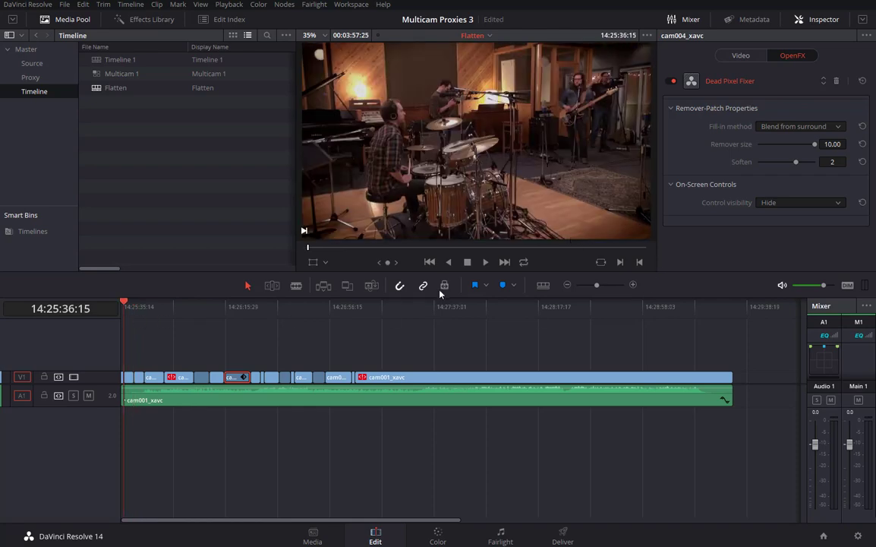
pyautogui.moveTo(121, 304); pyautogui.dragTo(237, 313)
pyautogui.moveTo(304, 320); pyautogui.dragTo(409, 334)
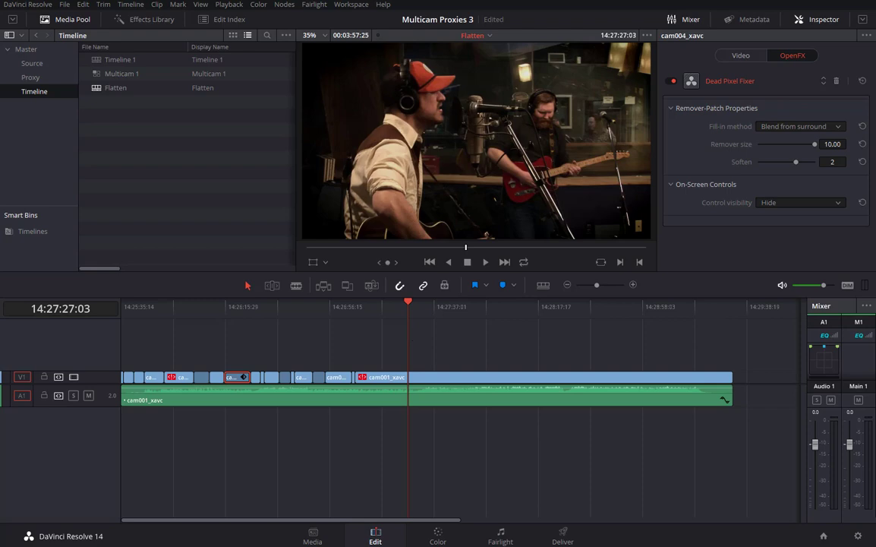
pyautogui.click(252, 306)
pyautogui.press('space')
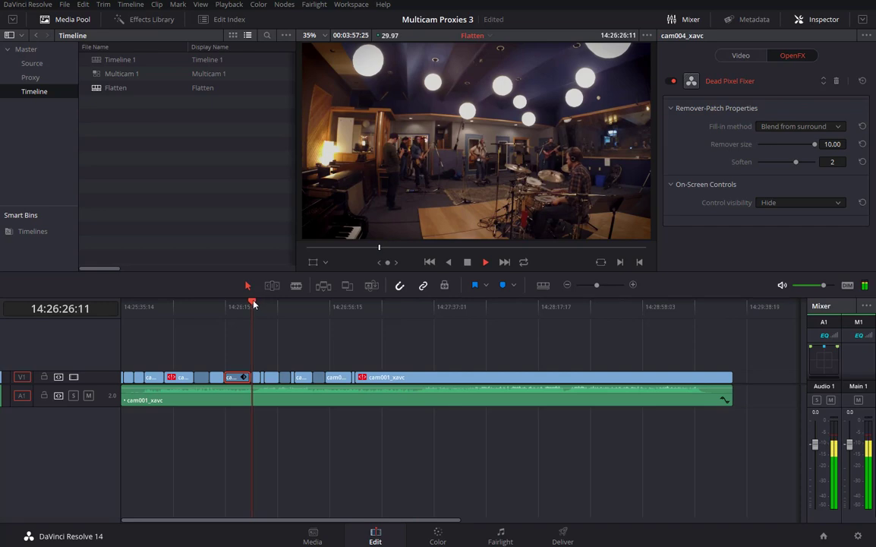